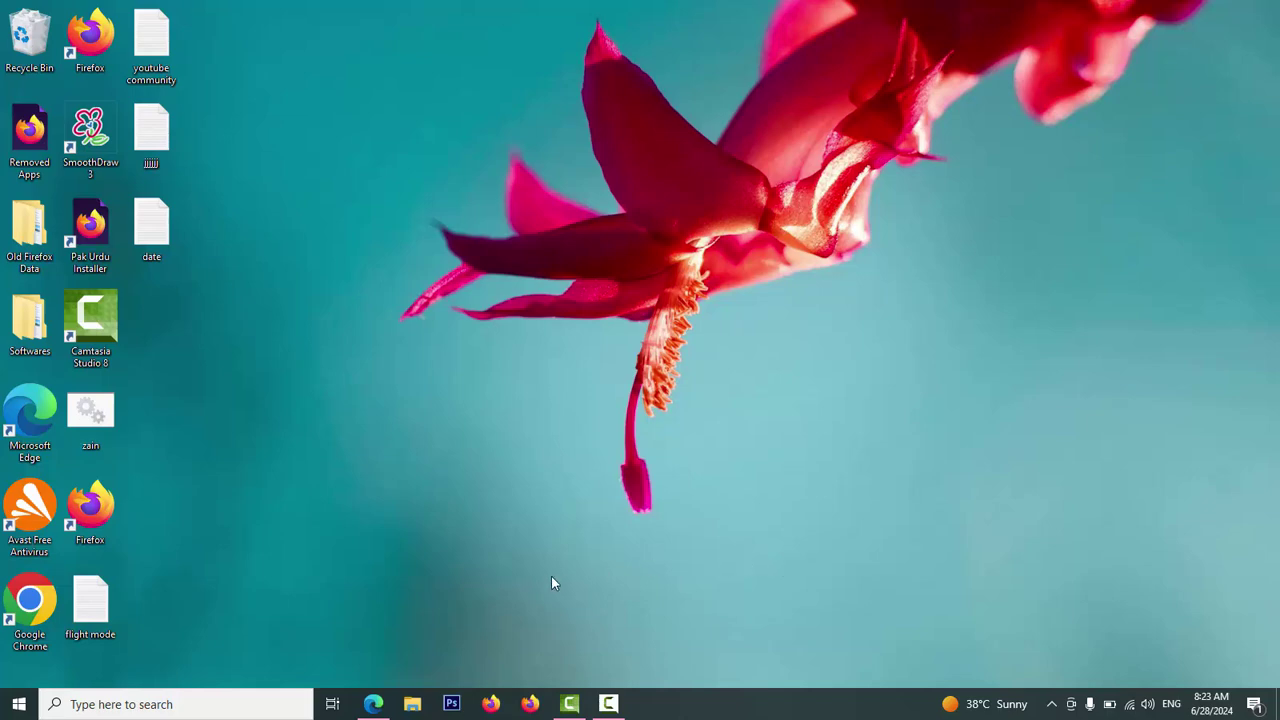
- Switch to the Shutterstock Contributor dashboard in Edge and upload the Red Chili image from the "a shutter" folder
left_click(373, 704)
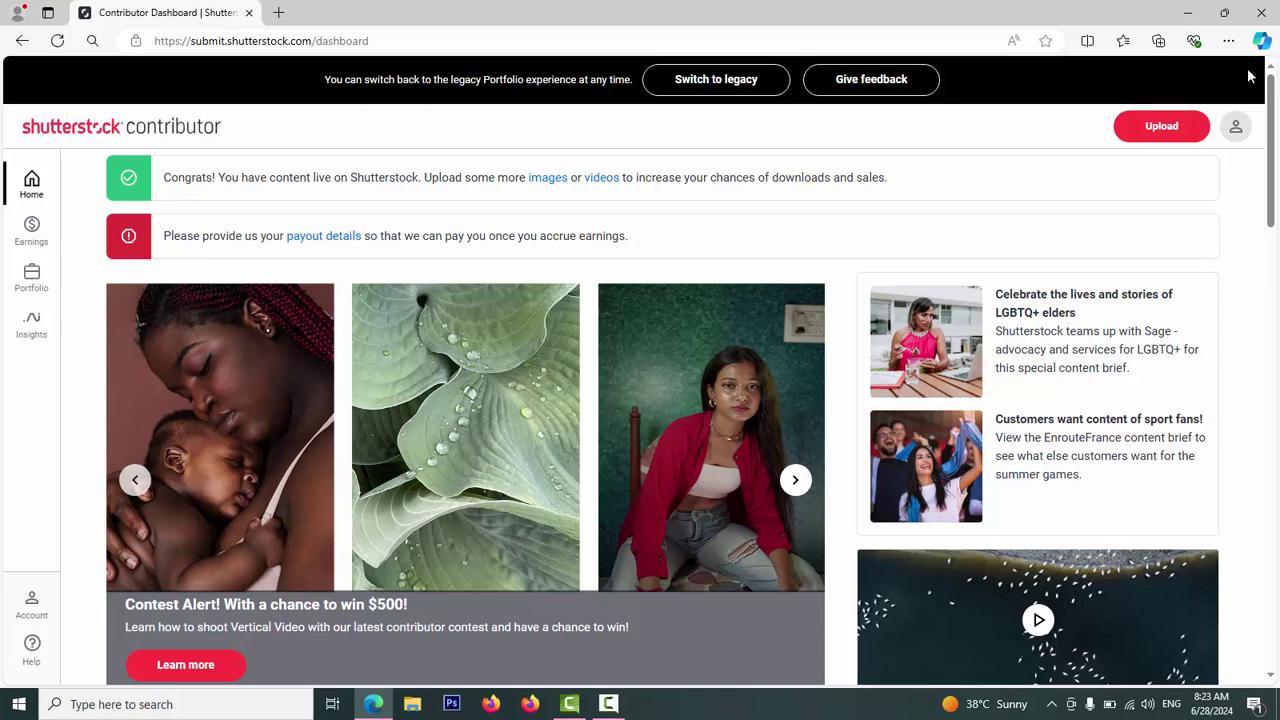
left_click(1161, 127)
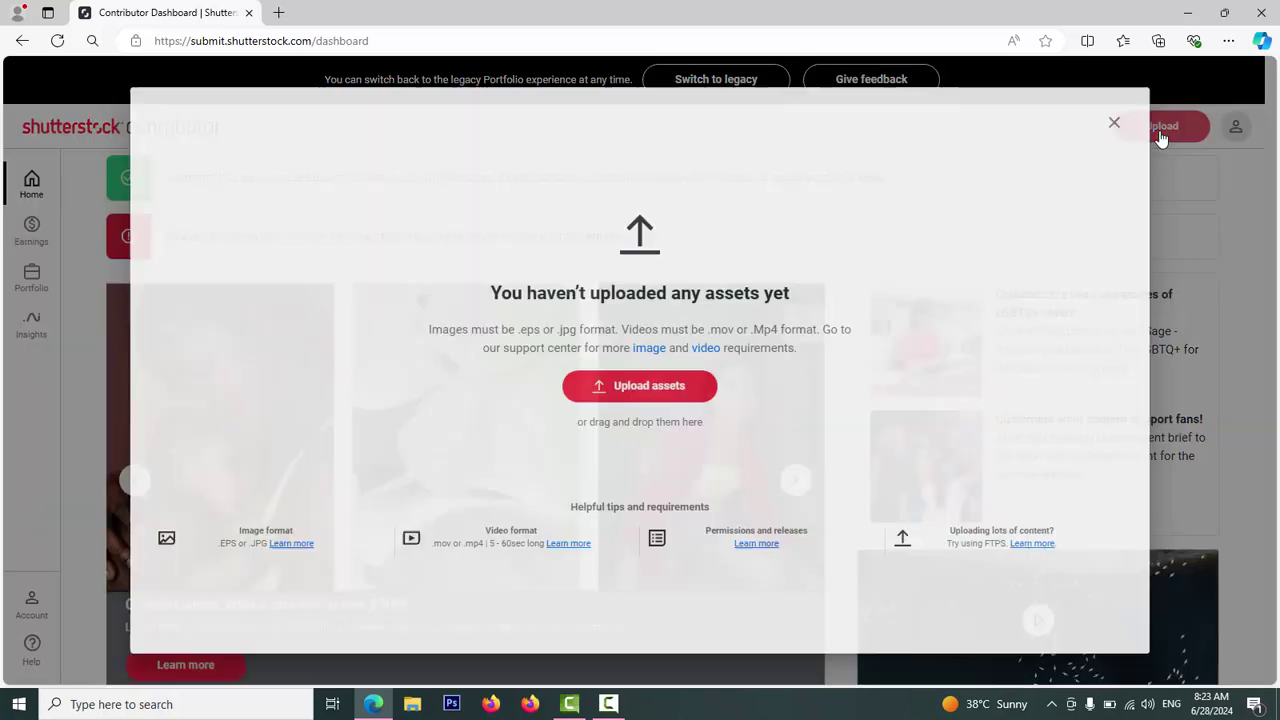
left_click(640, 398)
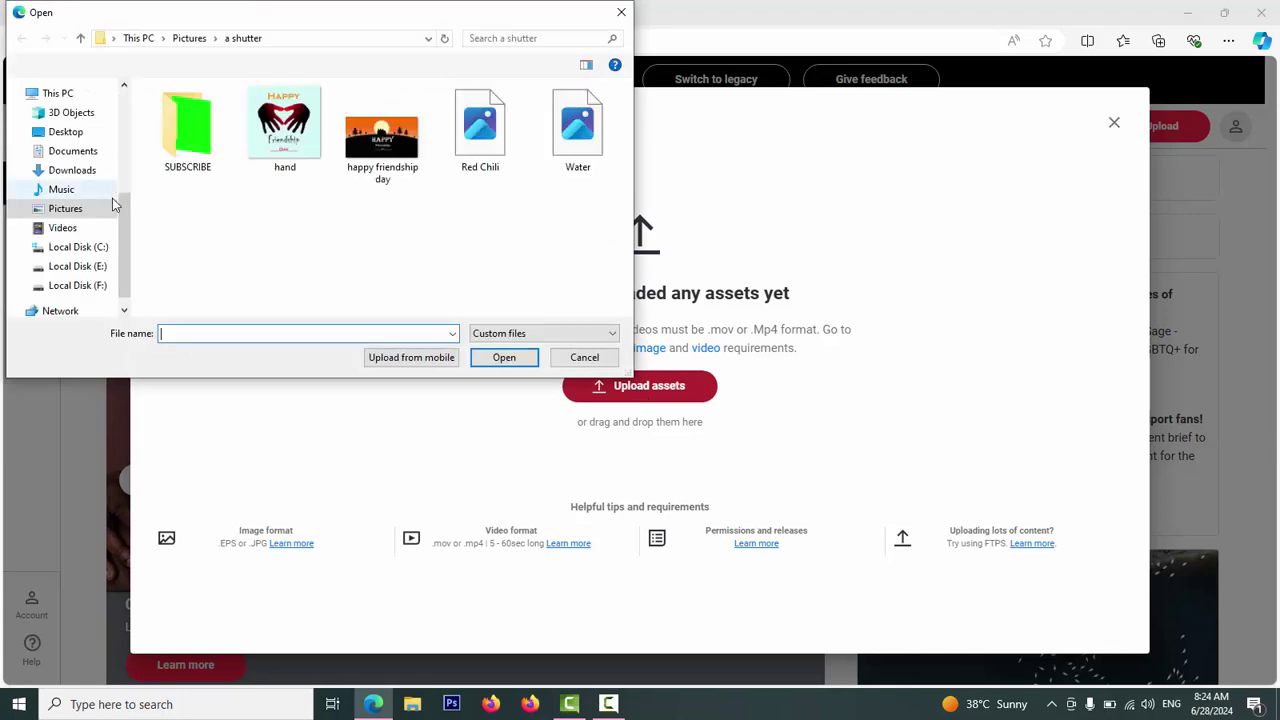
left_click(490, 152)
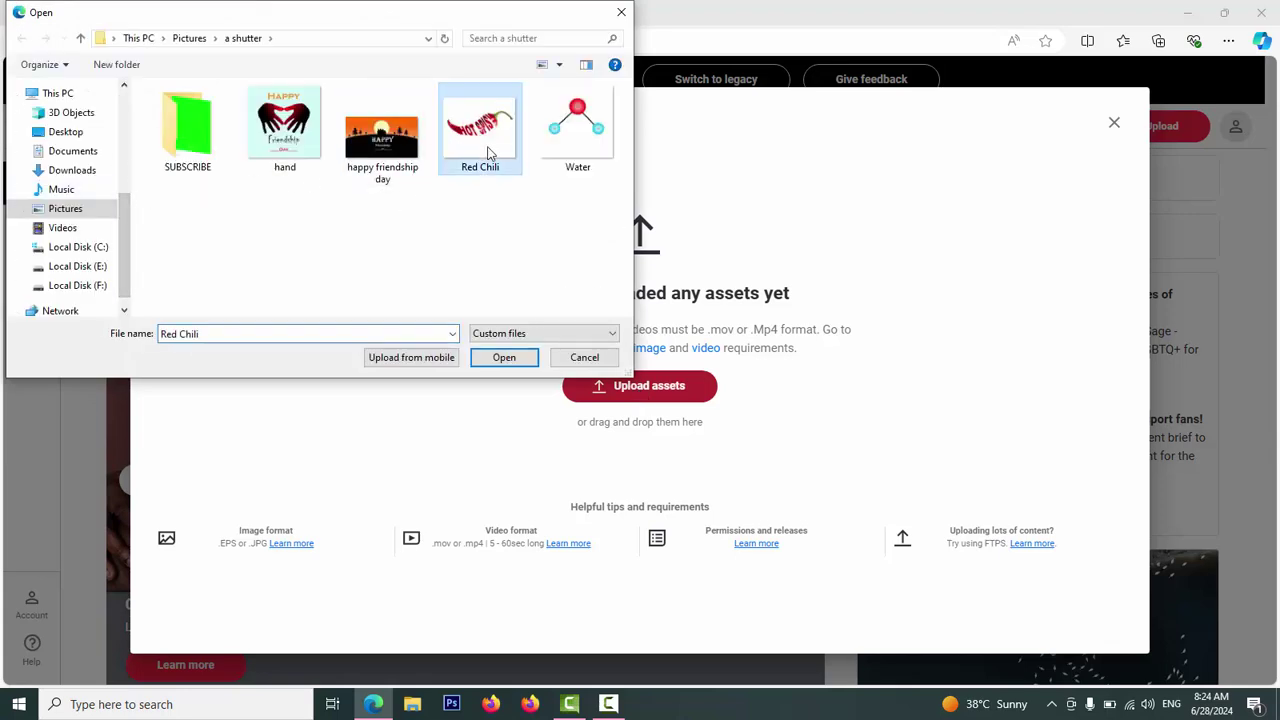
left_click(502, 358)
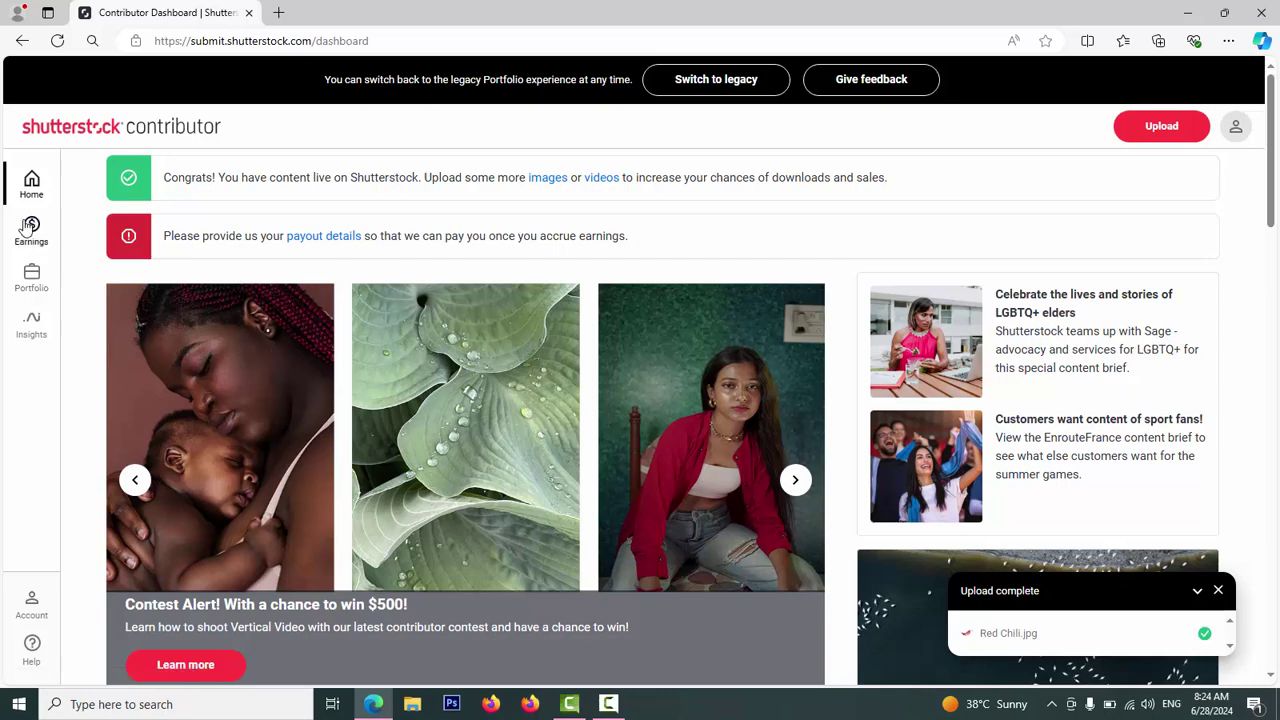
- Open the portfolio's content submission page and switch it to the legacy experience
left_click(30, 277)
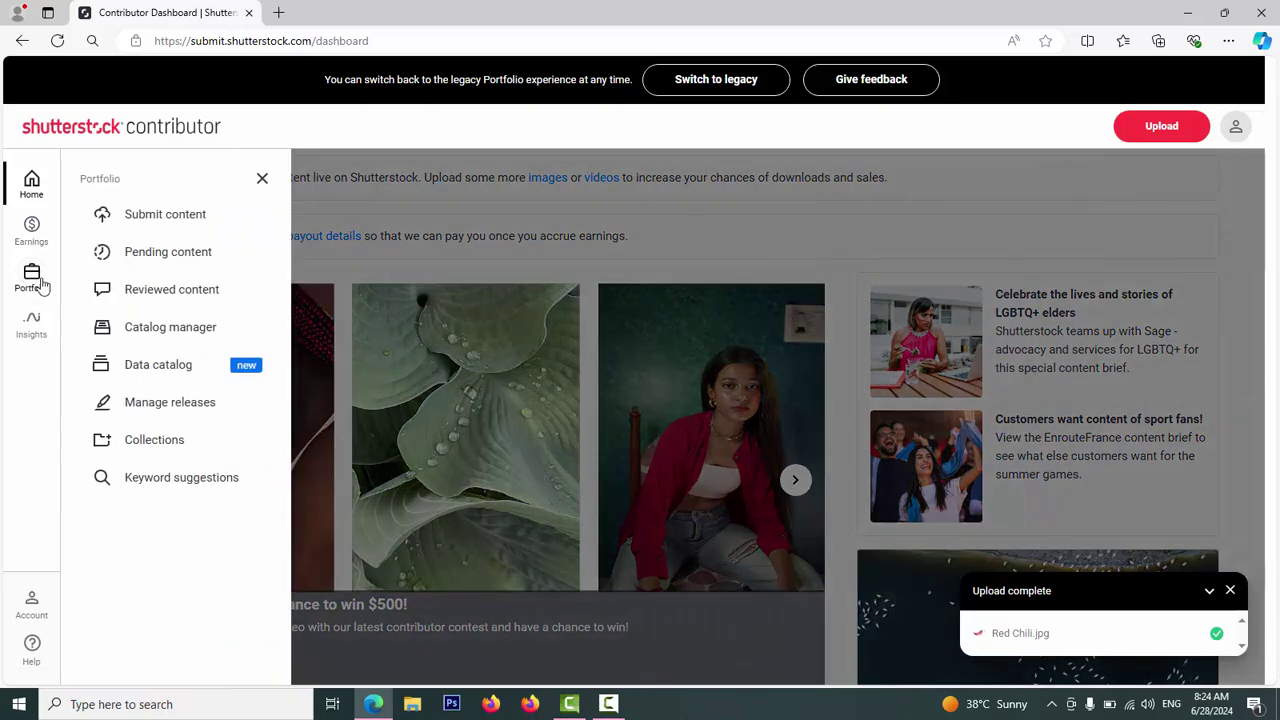
left_click(174, 222)
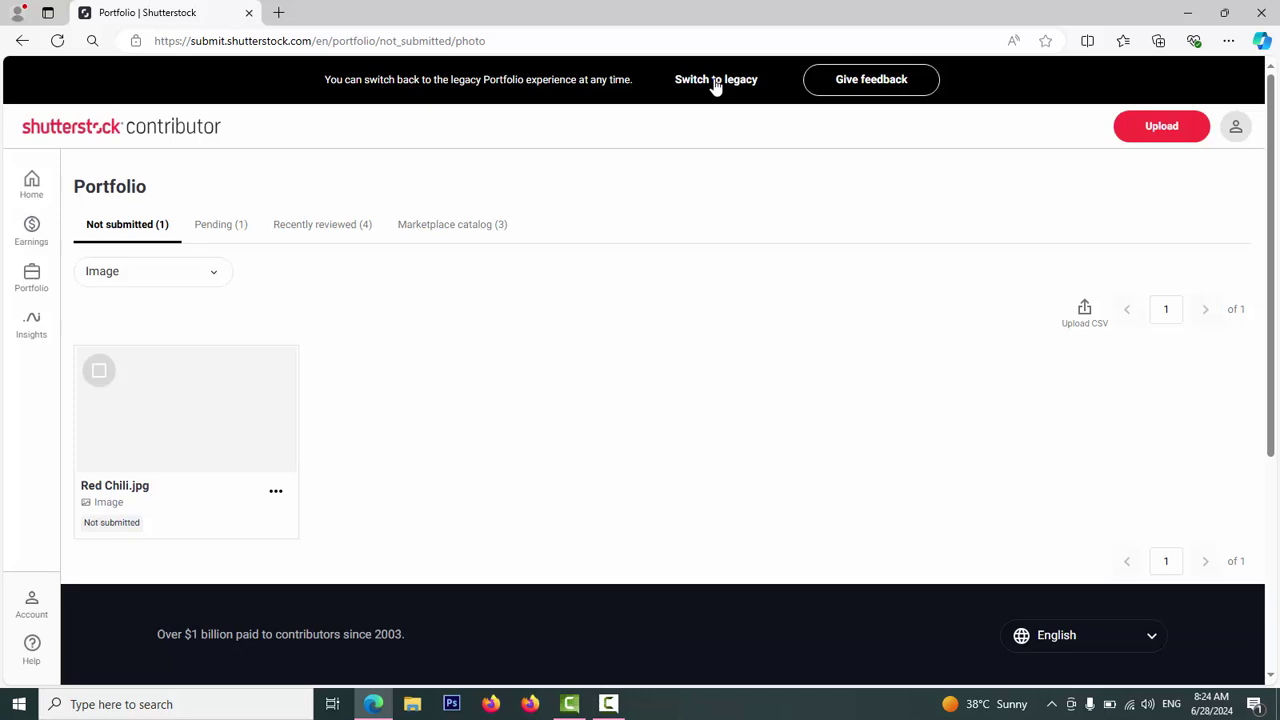
left_click(715, 86)
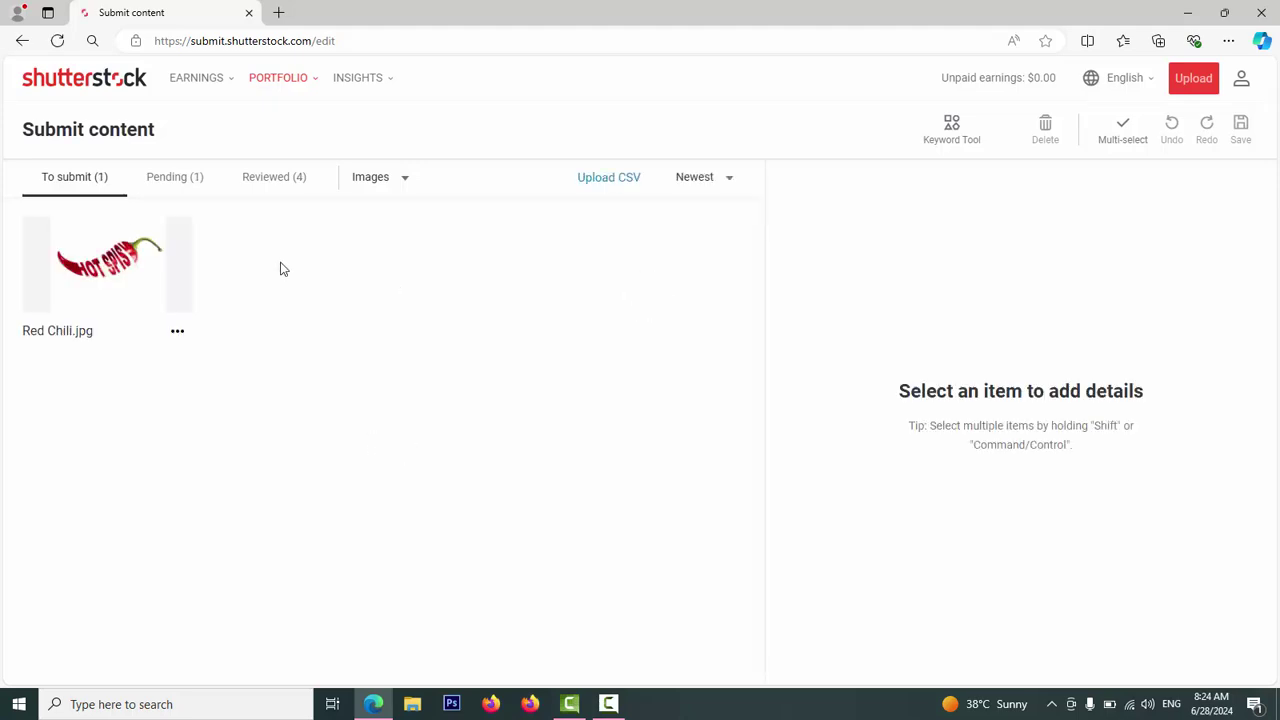
- Select Red Chili.jpg and enter the description "Hot and Spicy Red chilli or Red Pepper isolated on white background"
left_click(45, 242)
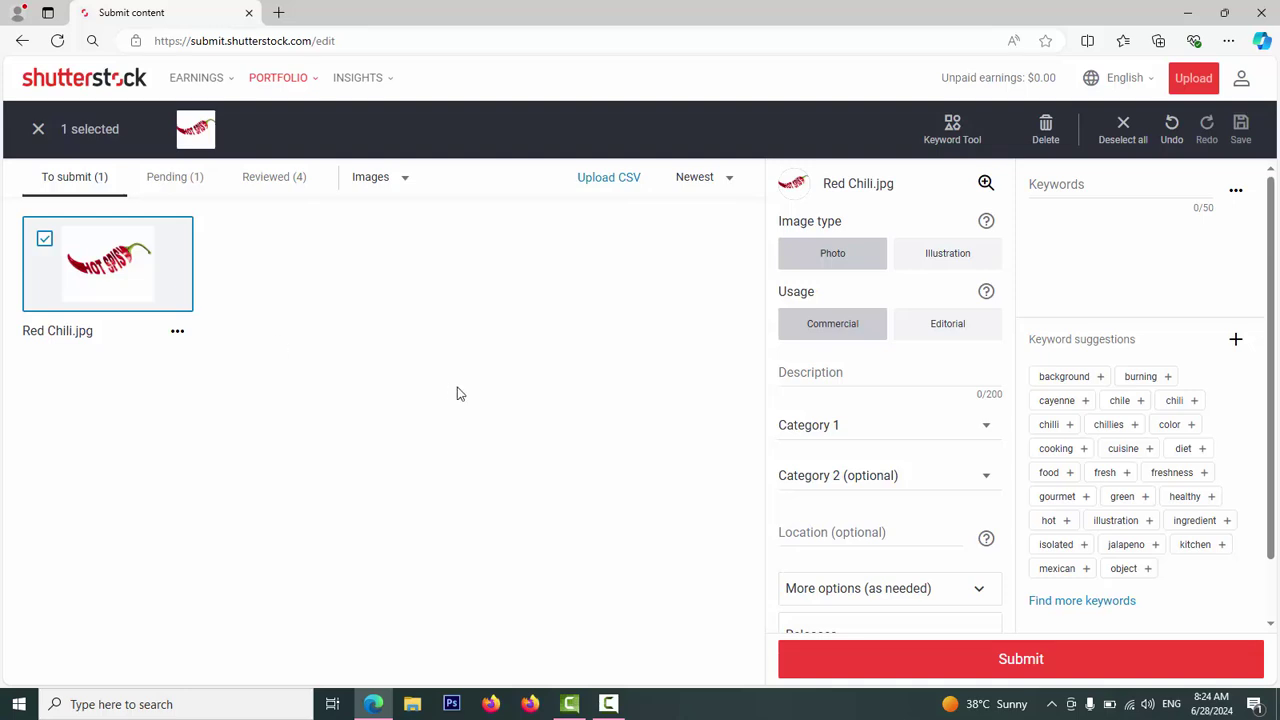
left_click(868, 372)
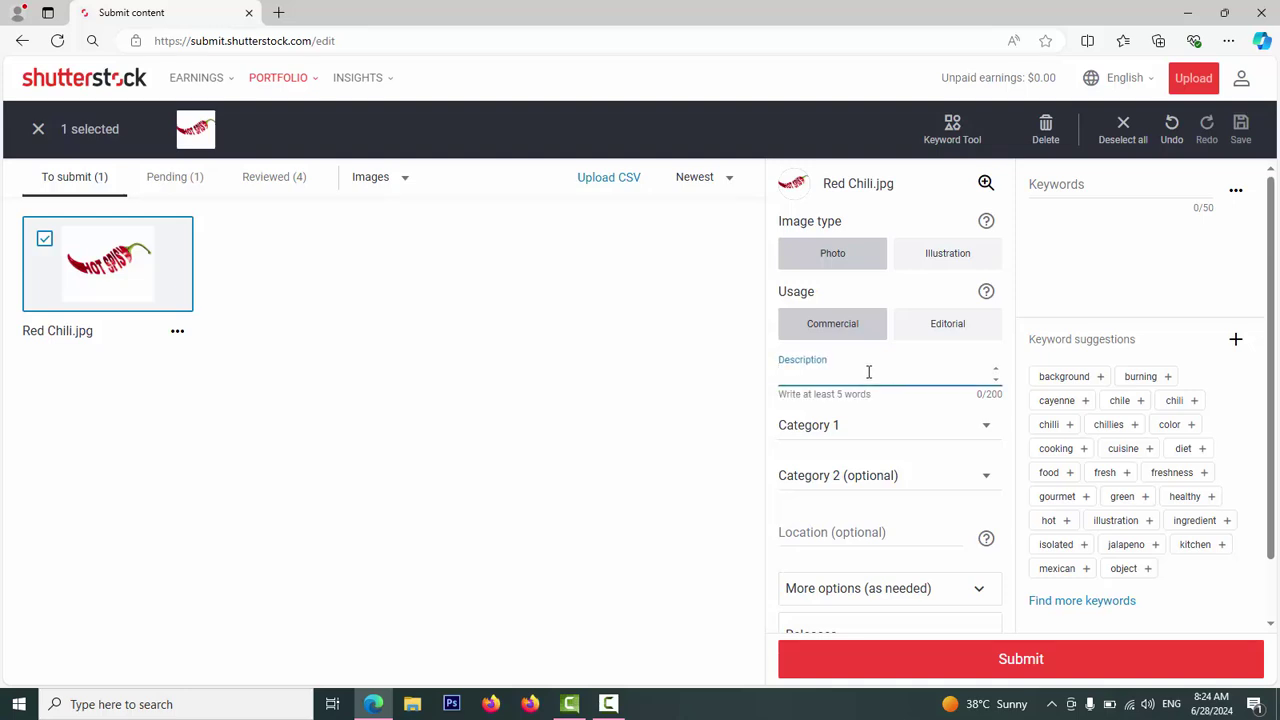
type("Hot and Spicy ")
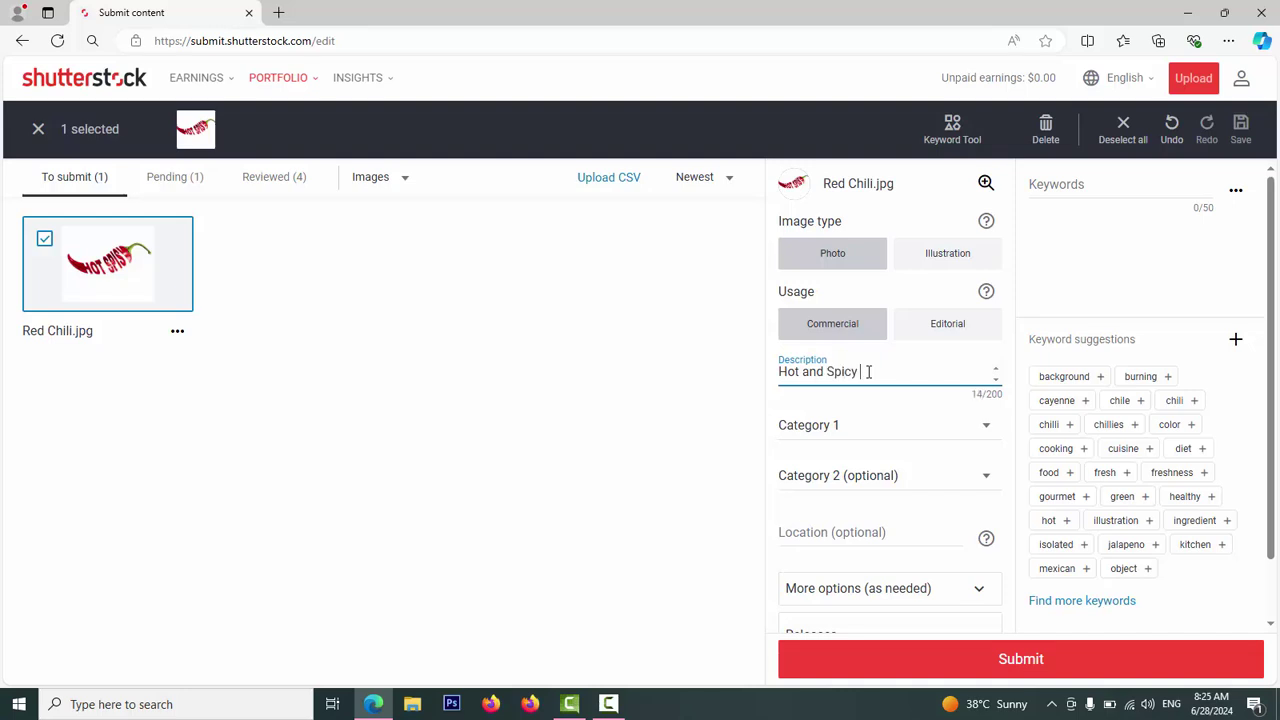
type("Red chilli or Red Pepper")
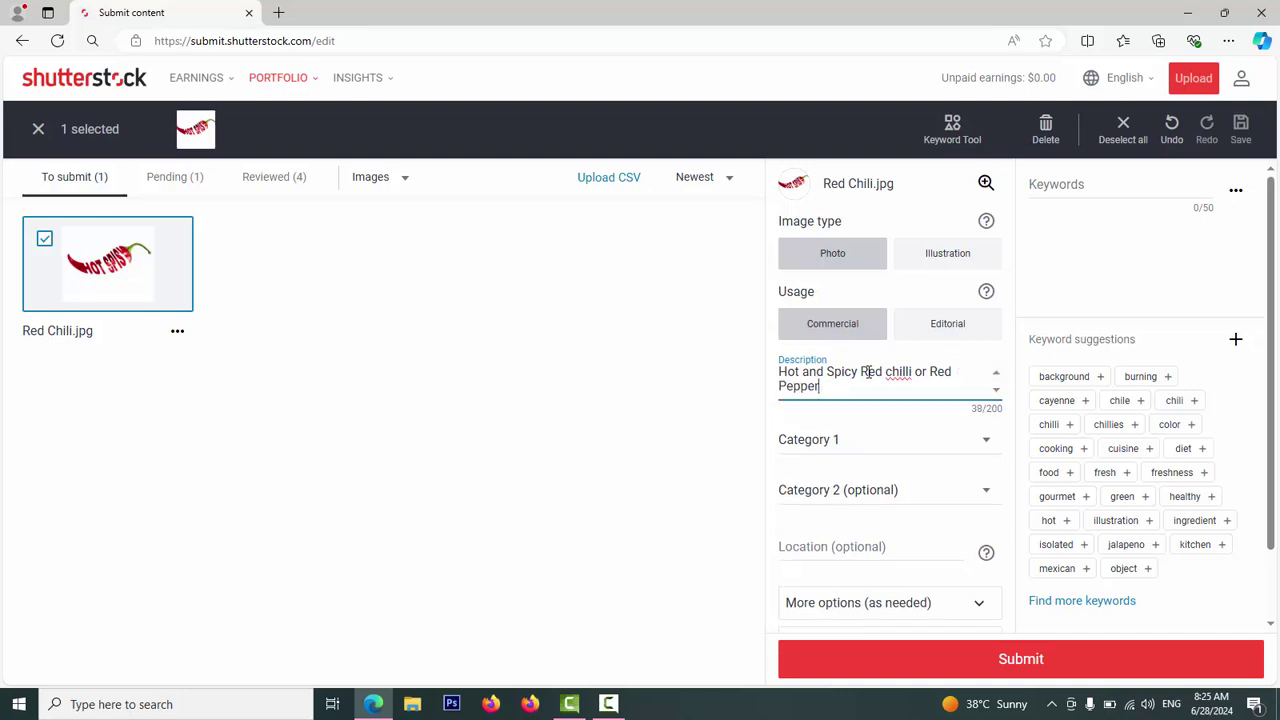
type(" isolated on white background")
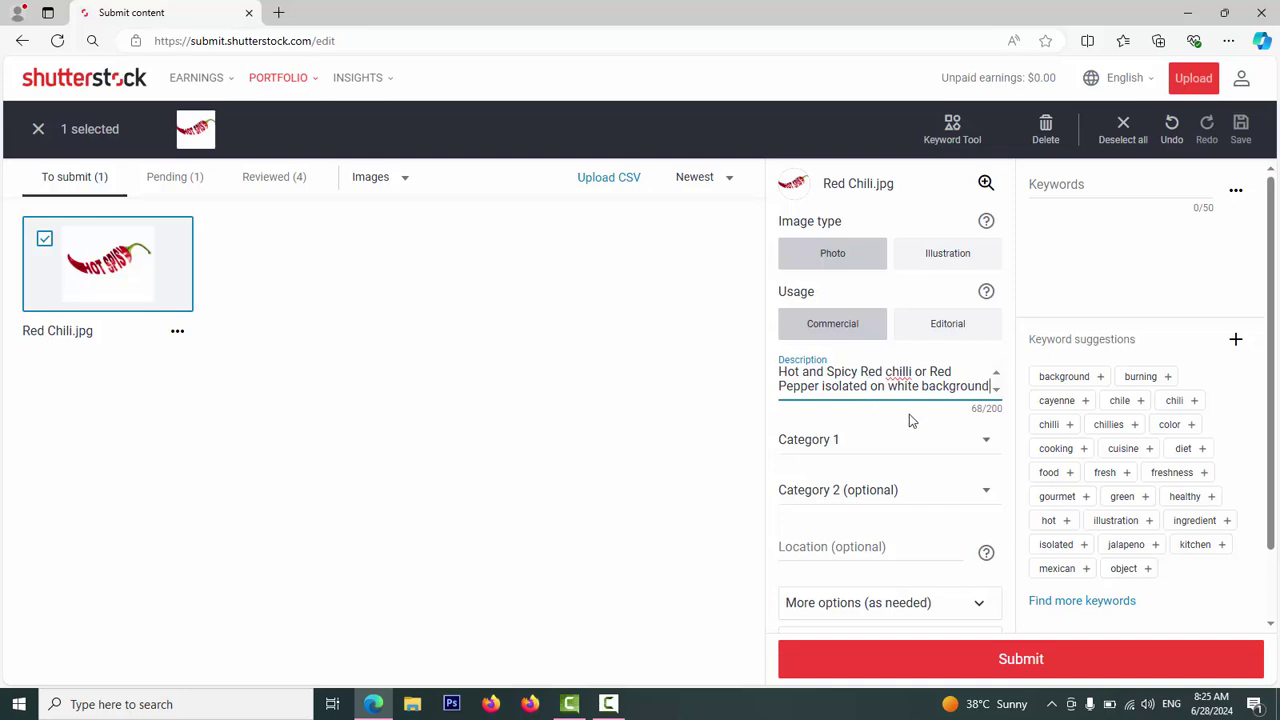
- Set the image's first category to Food and drink and its second category to Nature
left_click(991, 451)
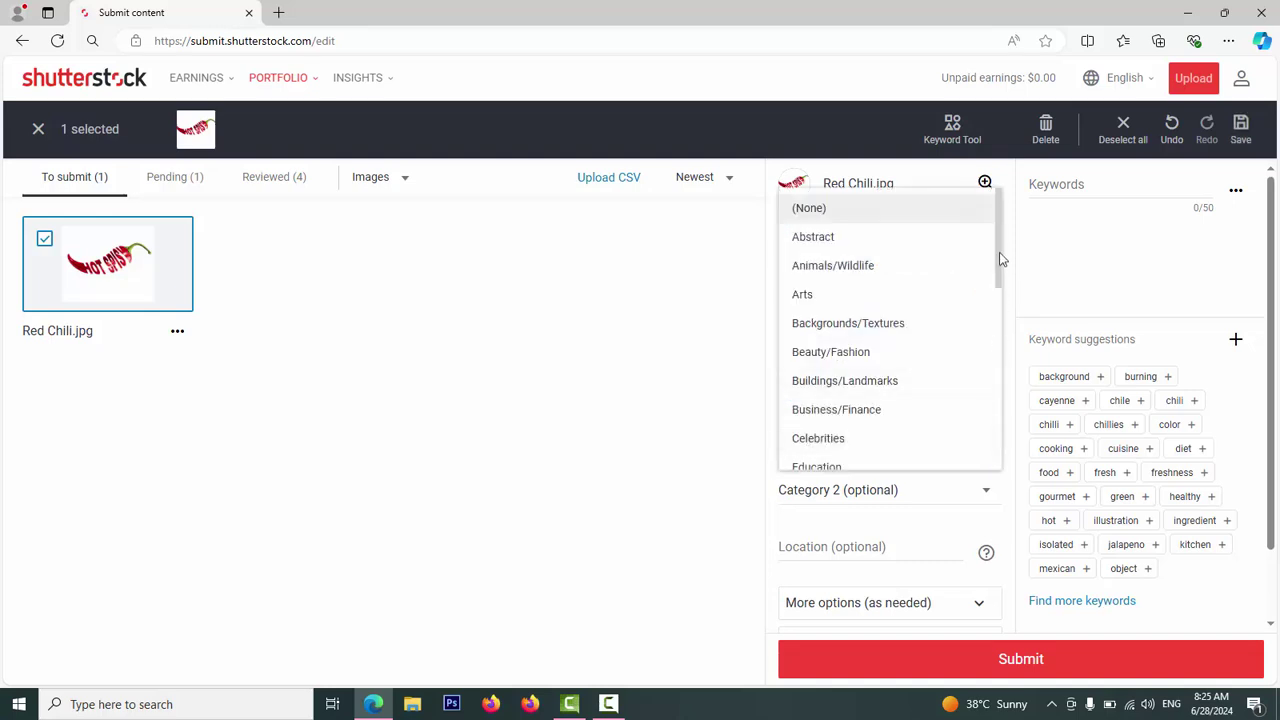
left_click_drag(997, 249, 986, 318)
left_click(865, 333)
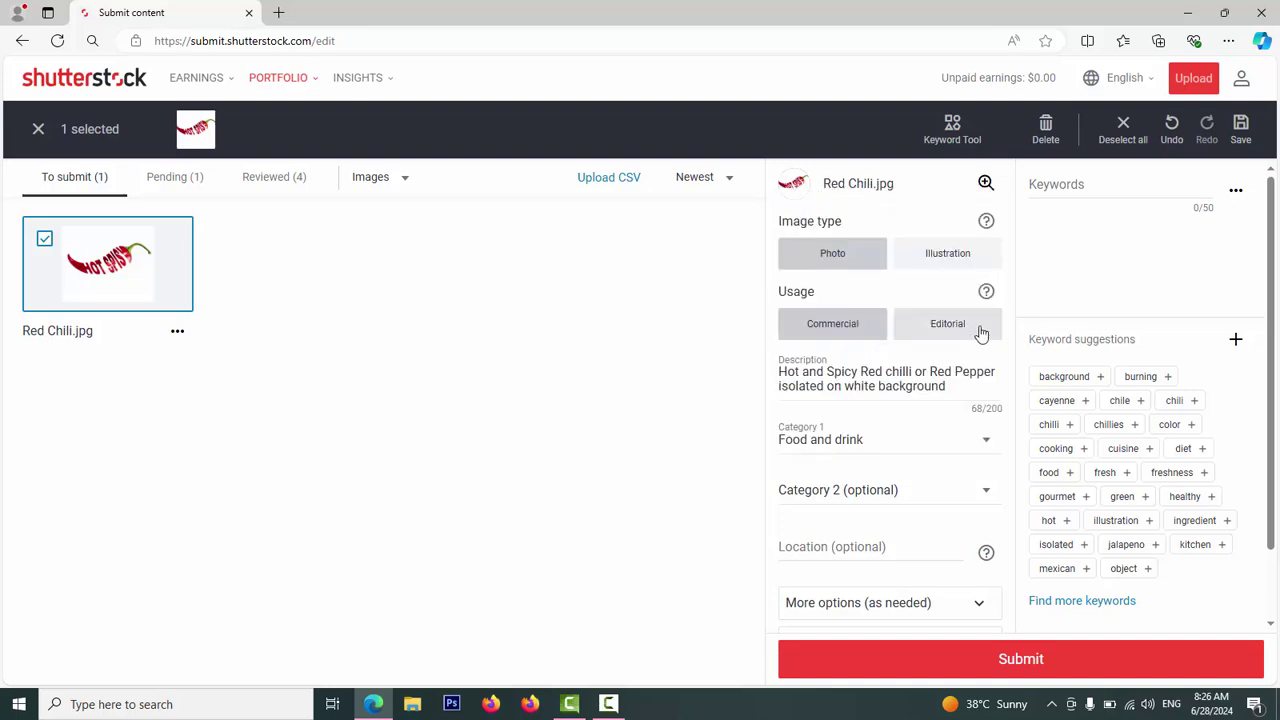
left_click(990, 487)
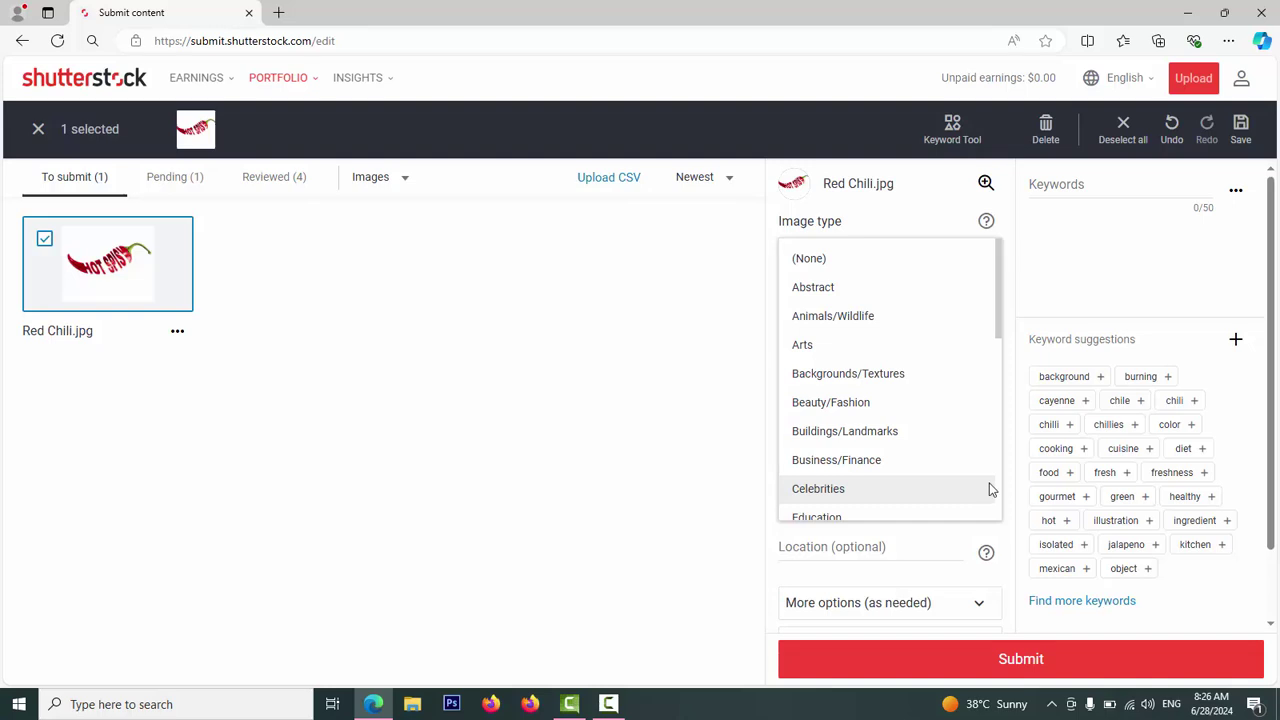
left_click_drag(996, 313, 994, 447)
left_click(824, 343)
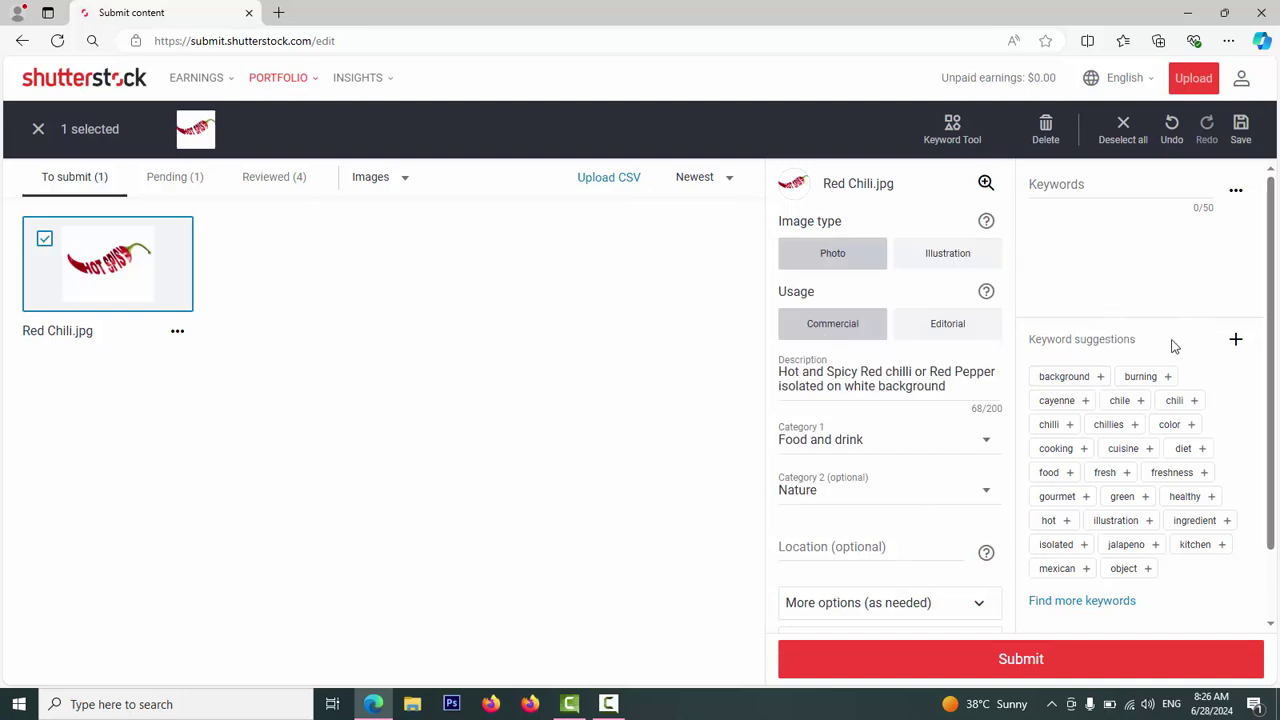
- Add the suggested keywords burning, chilli and chili to the image, leaving out chillies
left_click(1155, 377)
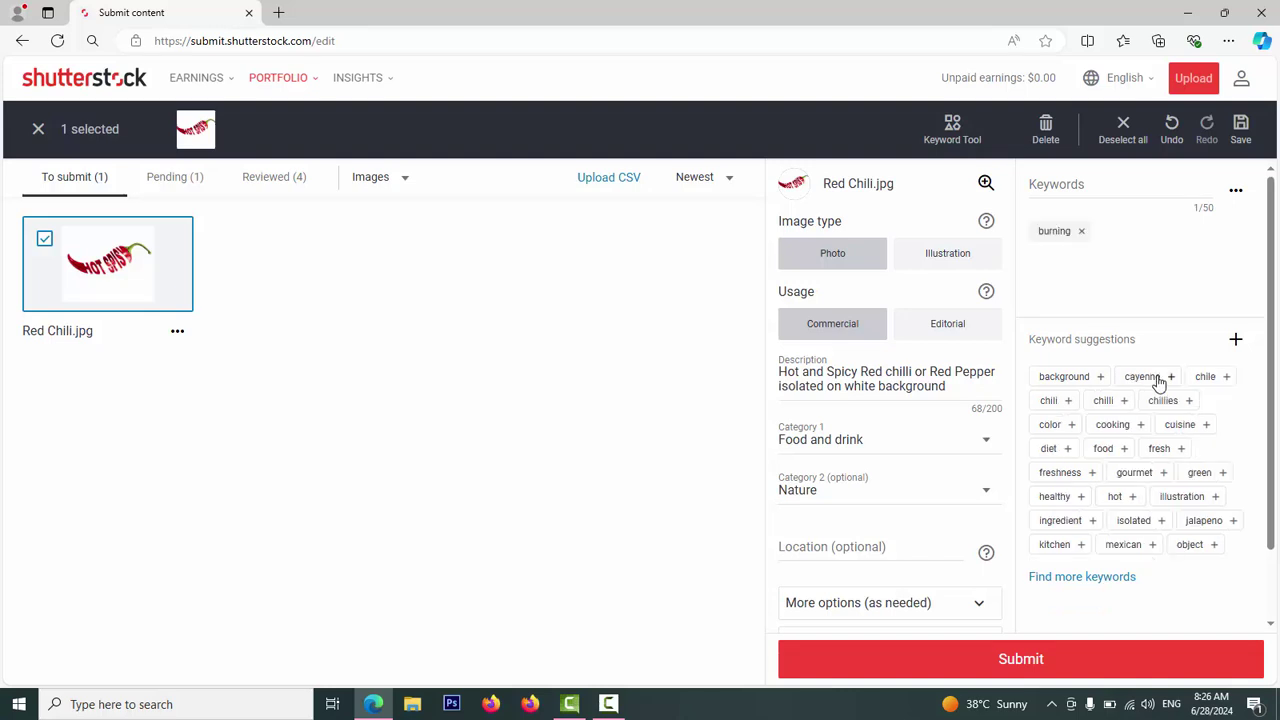
left_click(1106, 401)
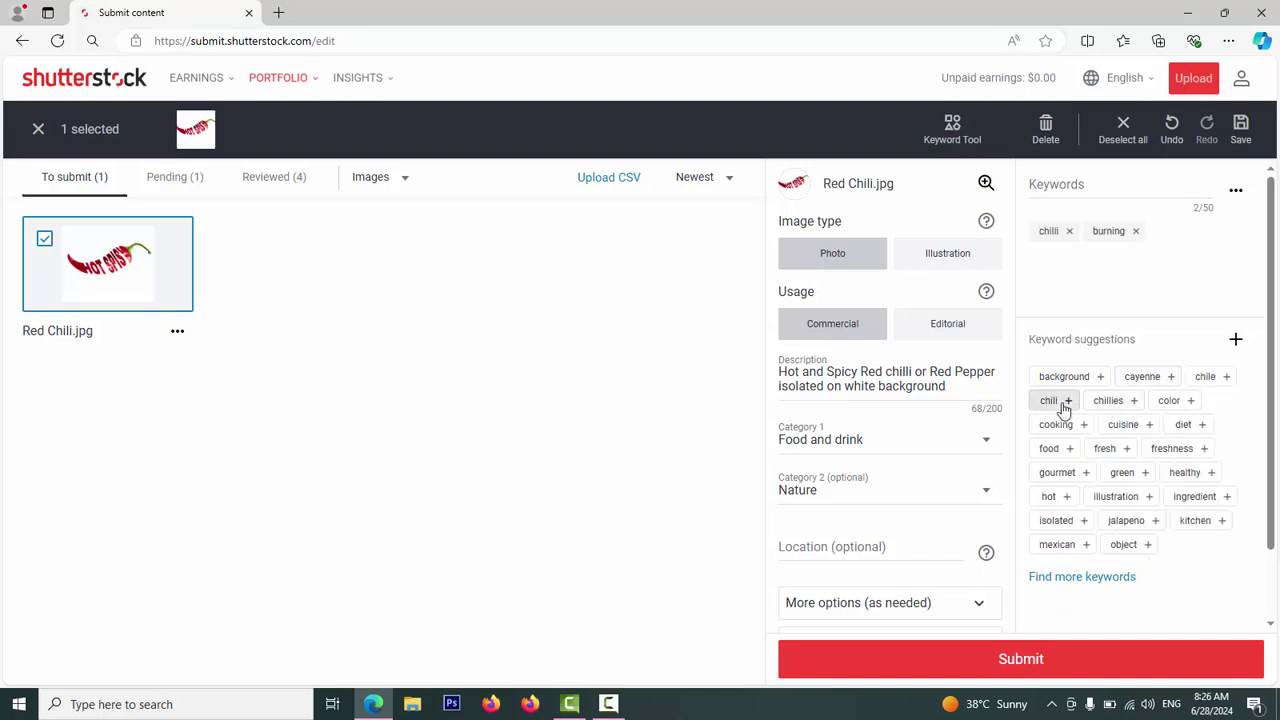
left_click(1065, 404)
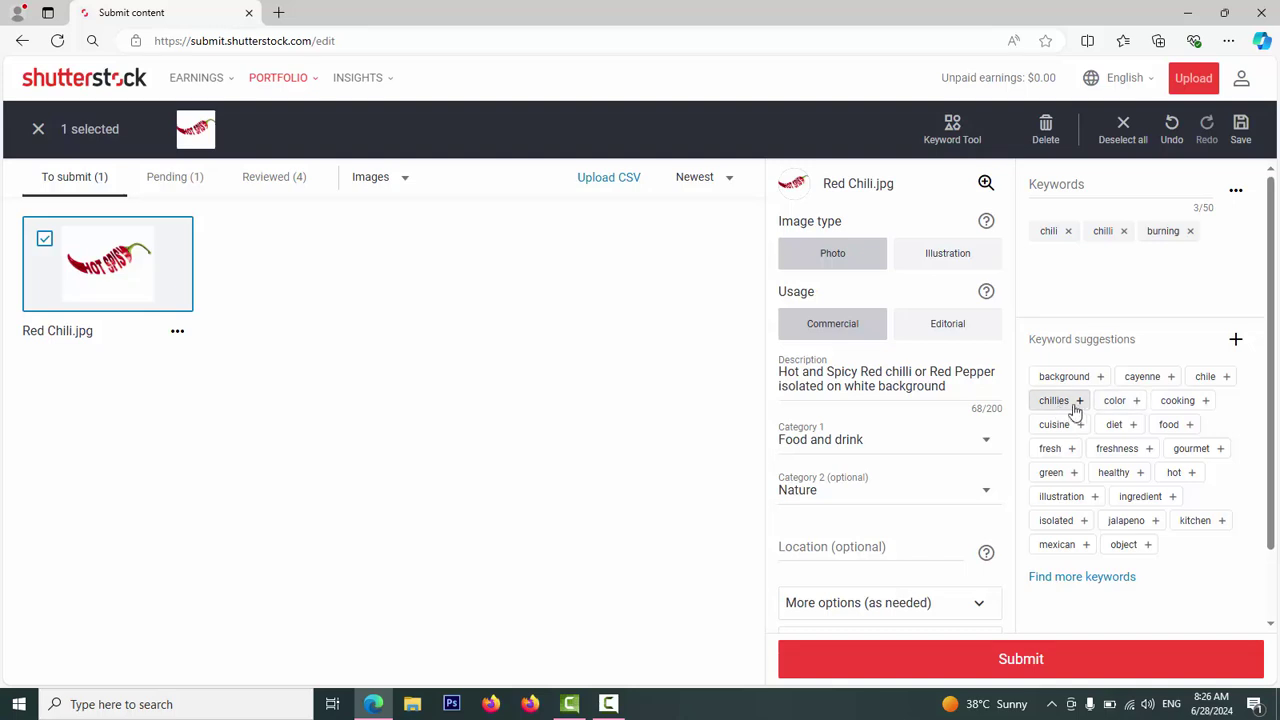
left_click(1077, 402)
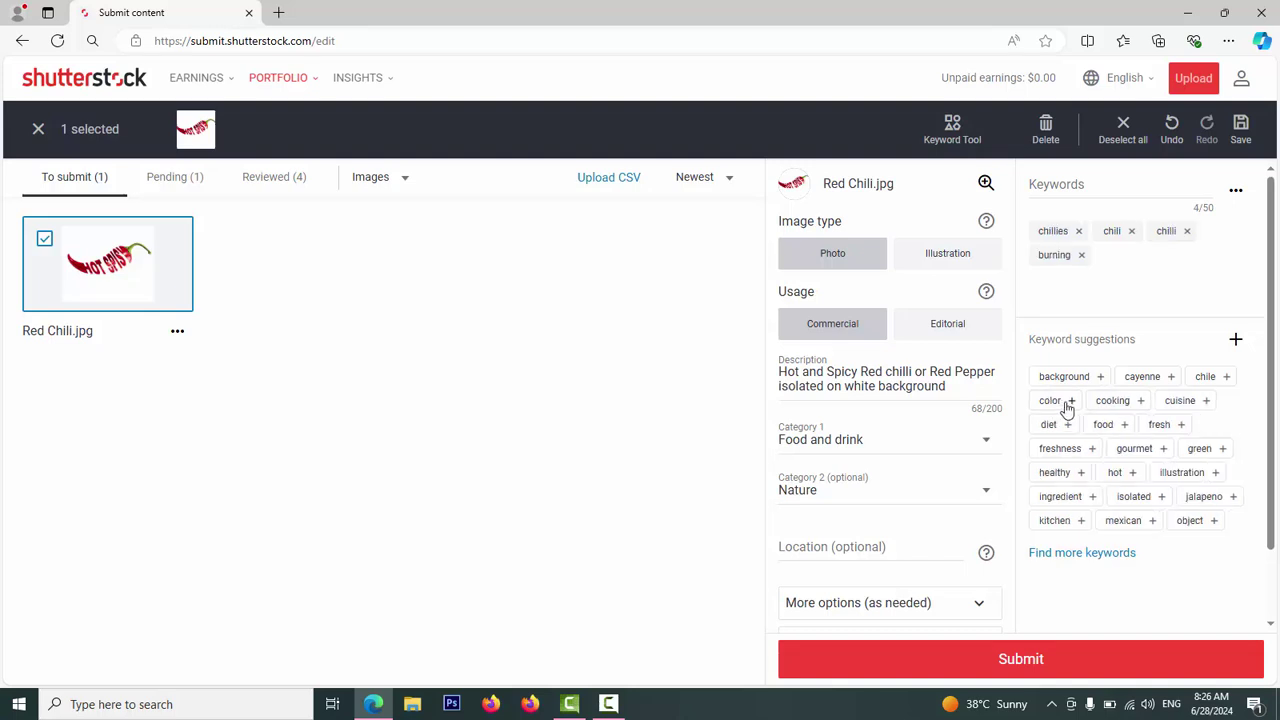
left_click(1079, 232)
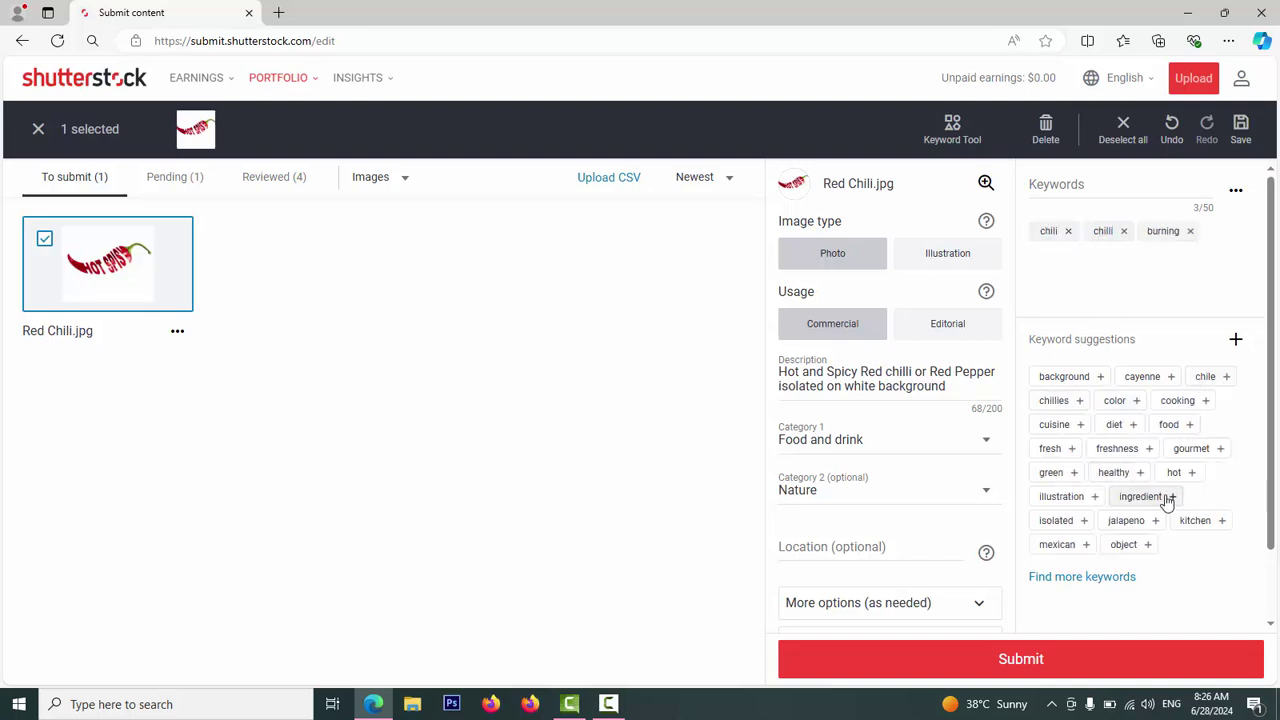
- Add the suggested keywords hot, healthy, fresh, freshness and illustration to the image
left_click(1192, 477)
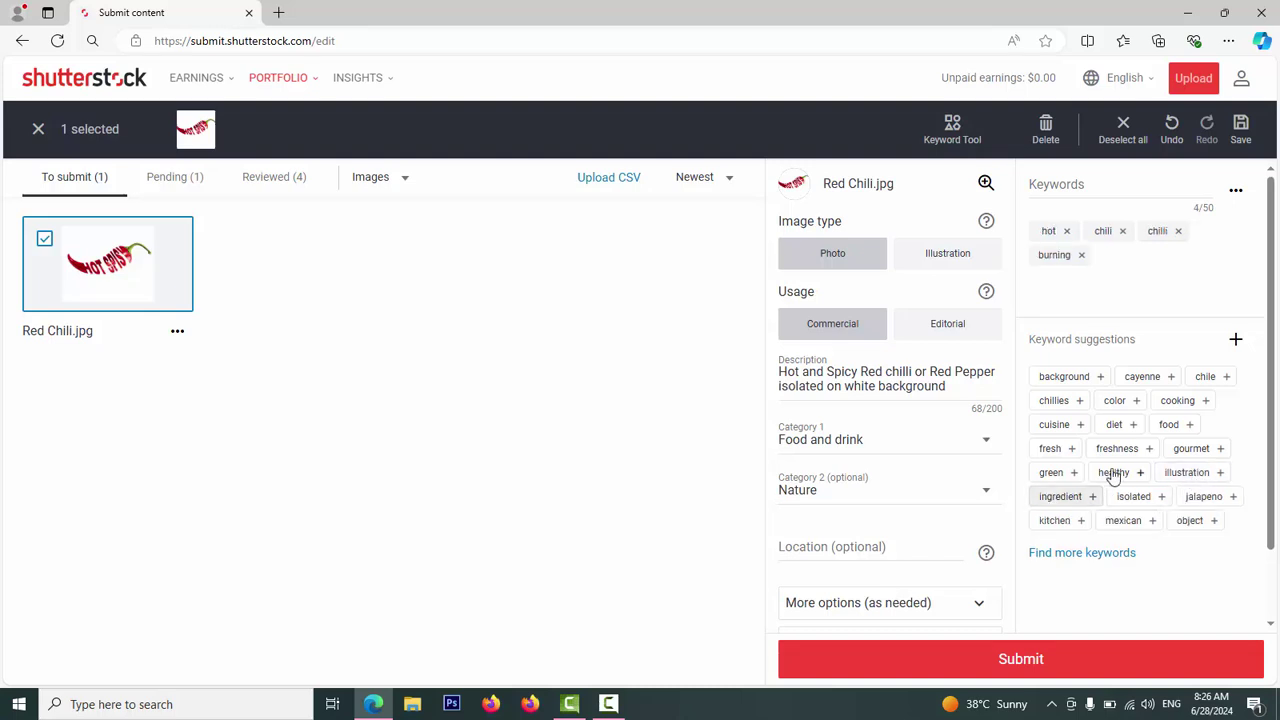
left_click(1117, 475)
left_click(1050, 450)
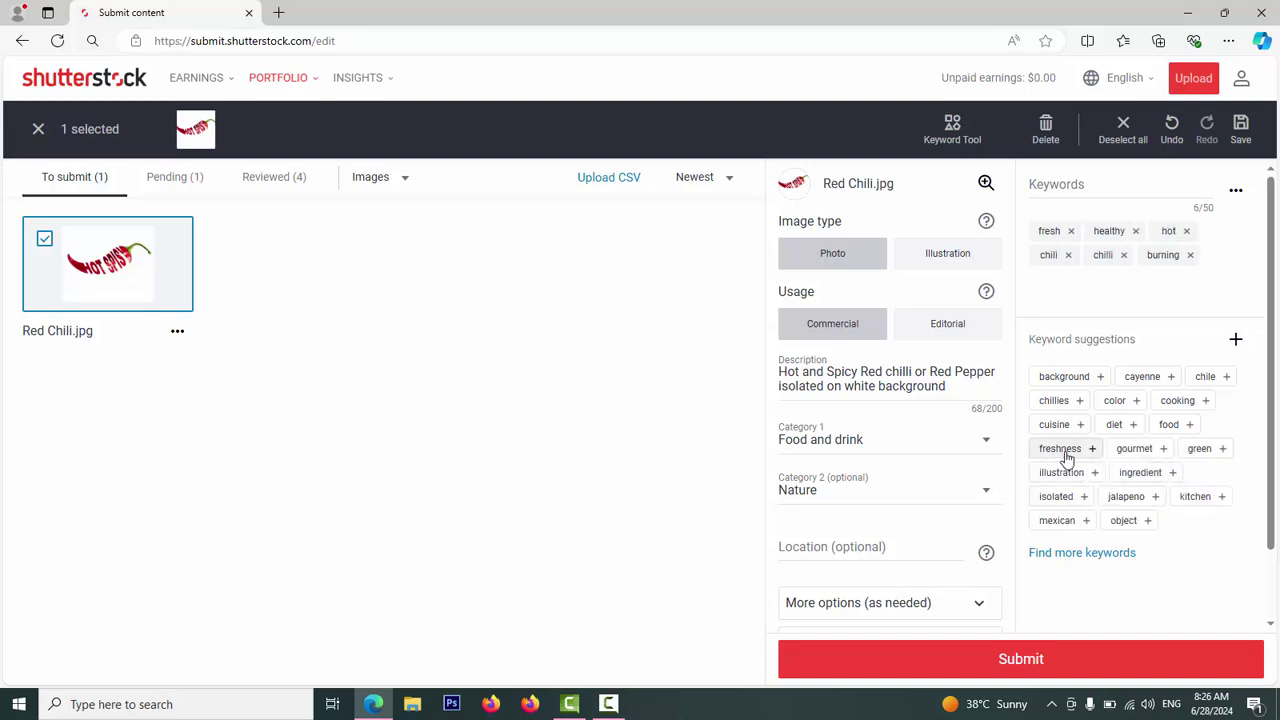
left_click(1087, 454)
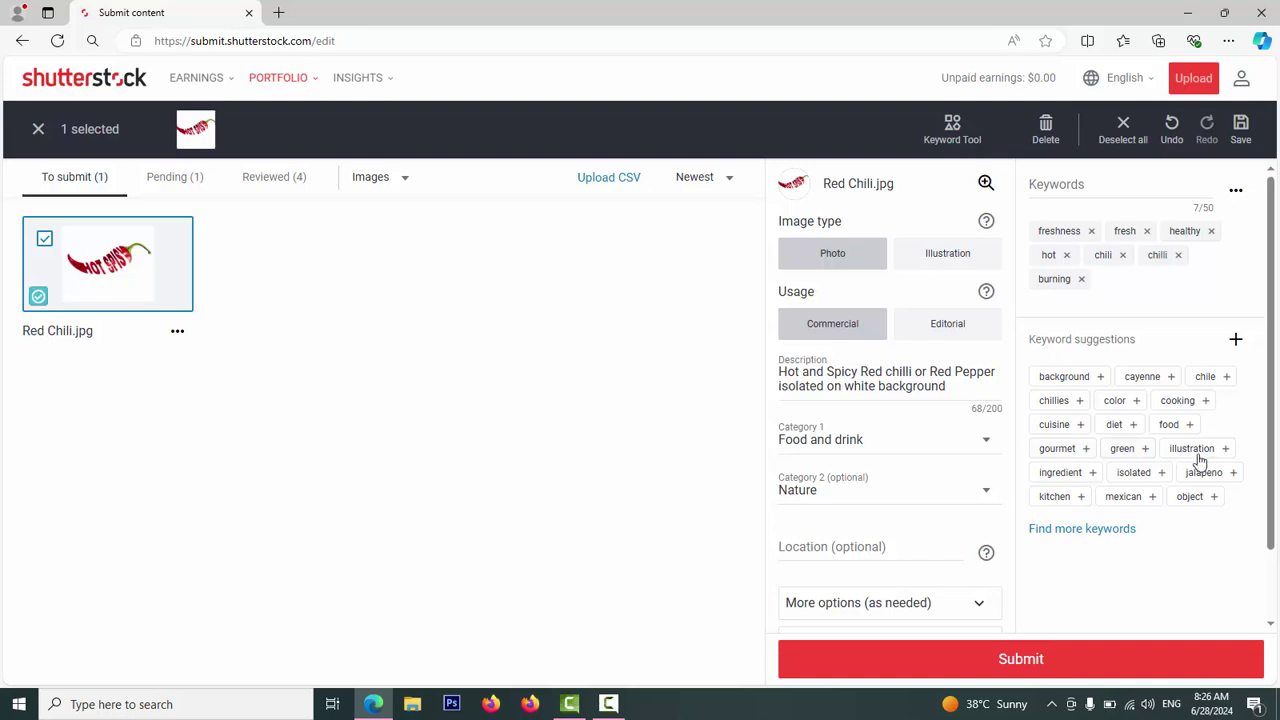
left_click(1198, 456)
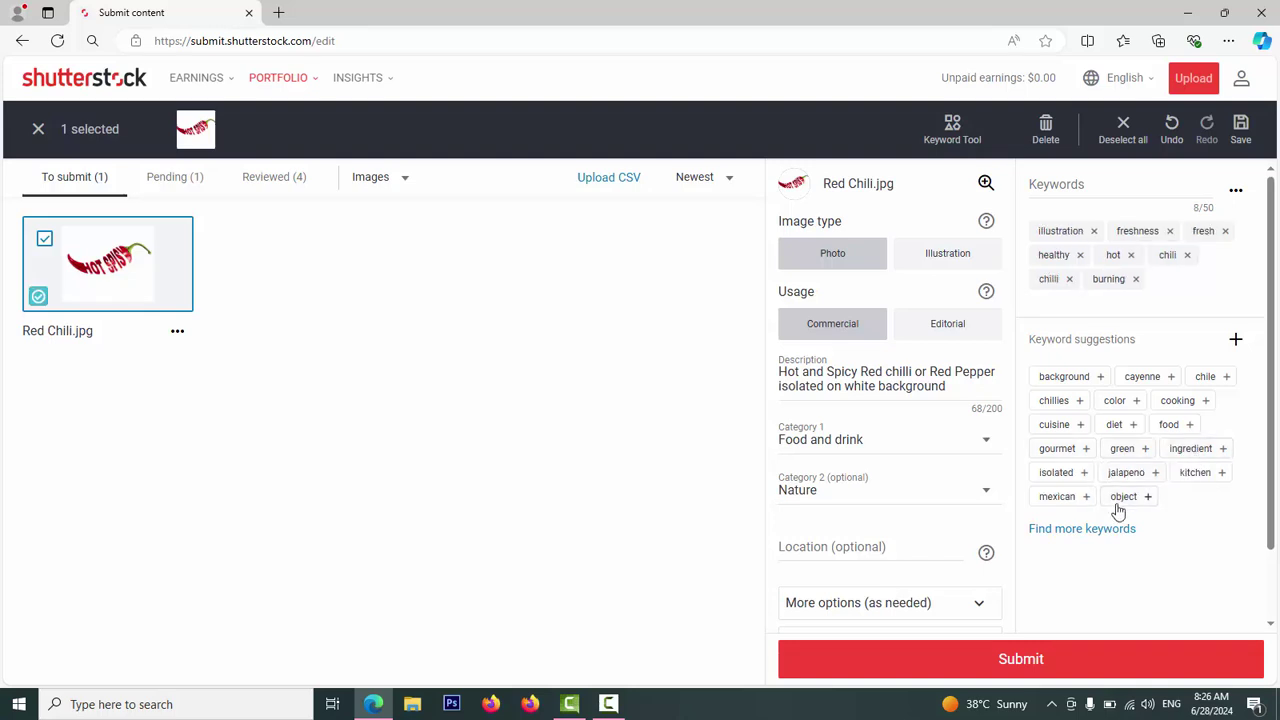
- Add the suggested keywords kitchen, isolated, diet, food and gourmet to the image
left_click(1195, 472)
left_click(1056, 472)
left_click(1114, 424)
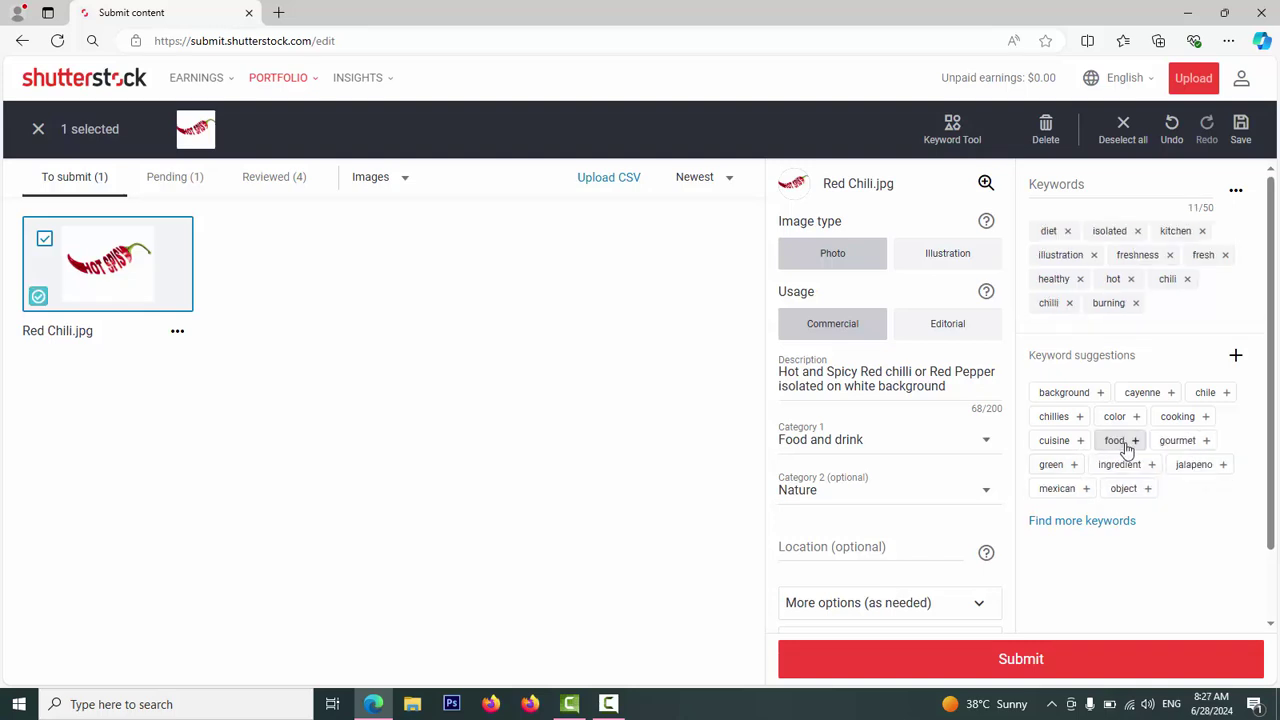
left_click(1120, 442)
left_click(1125, 443)
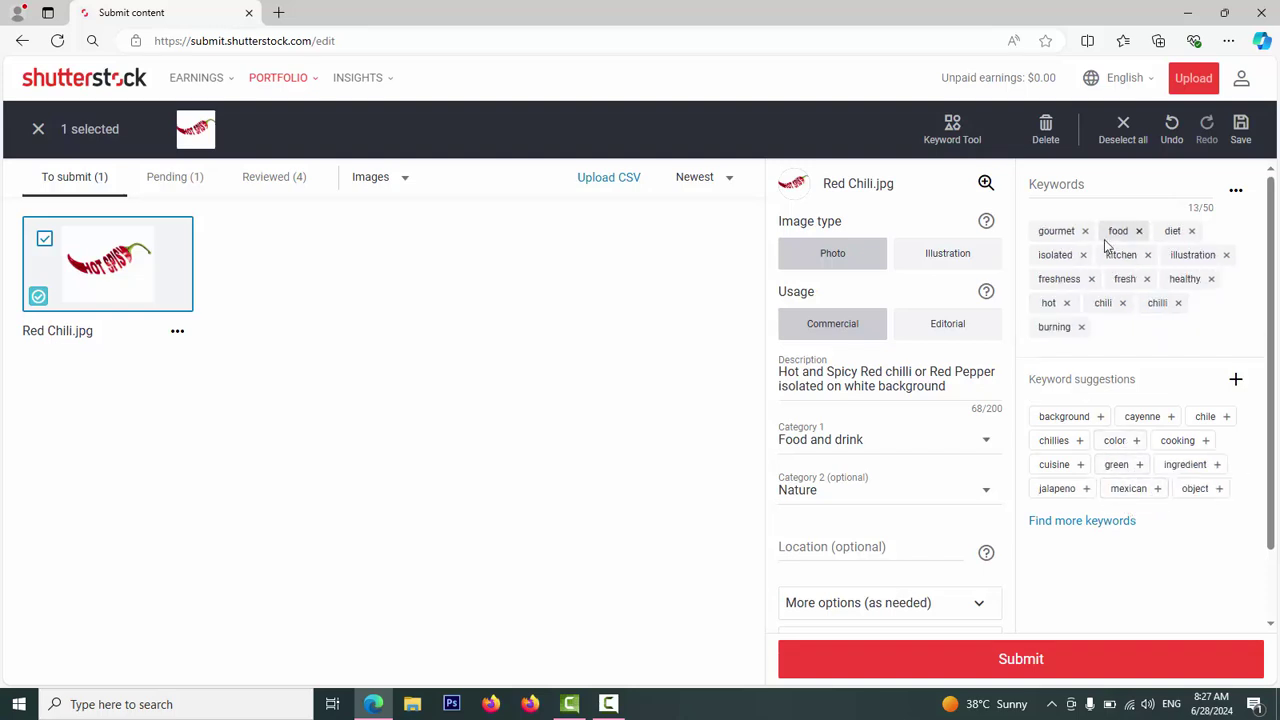
- Add the custom keywords "hot and spicy red chilli" and "hot chilli" to the image
left_click(1063, 189)
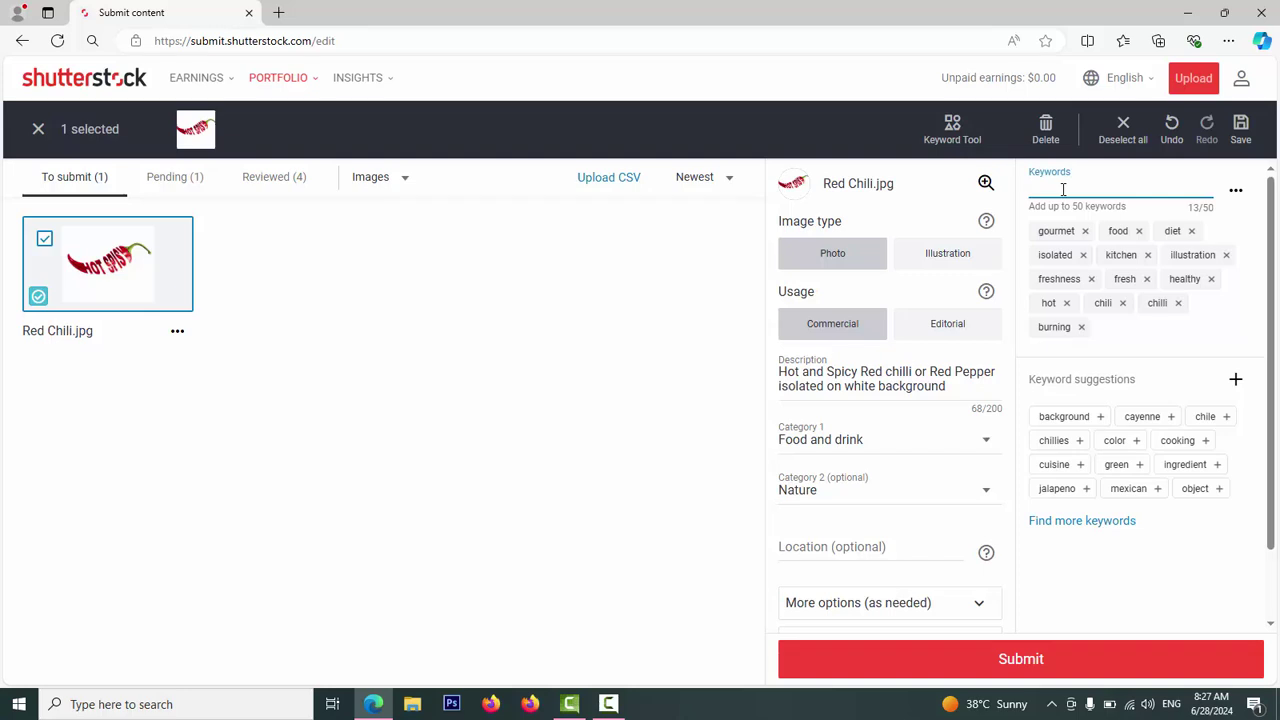
type("hot an")
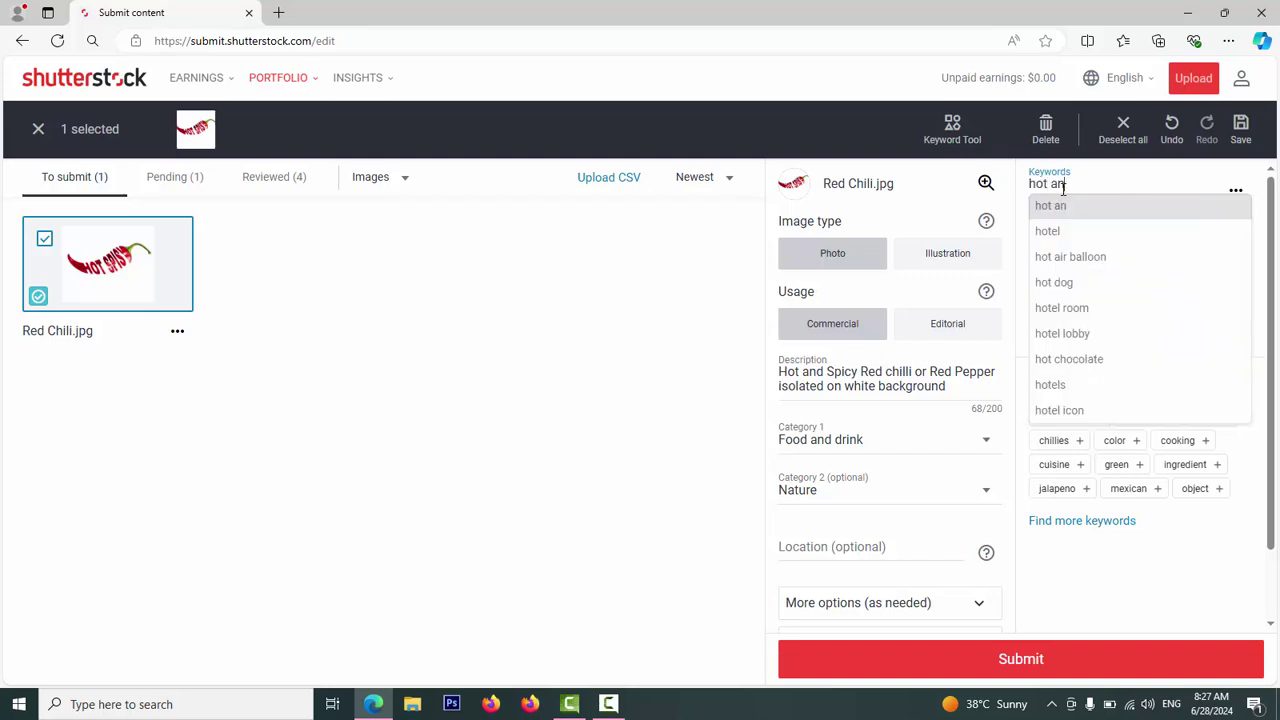
type("d spi")
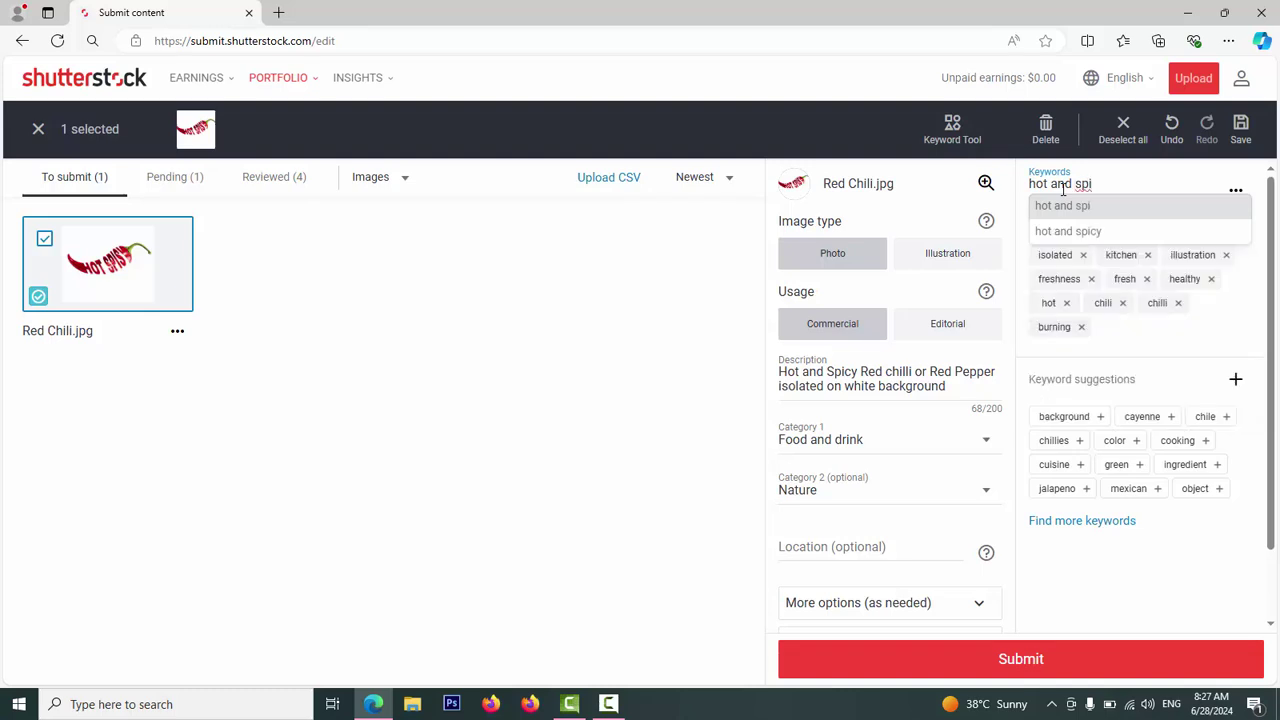
type("cy red chilli")
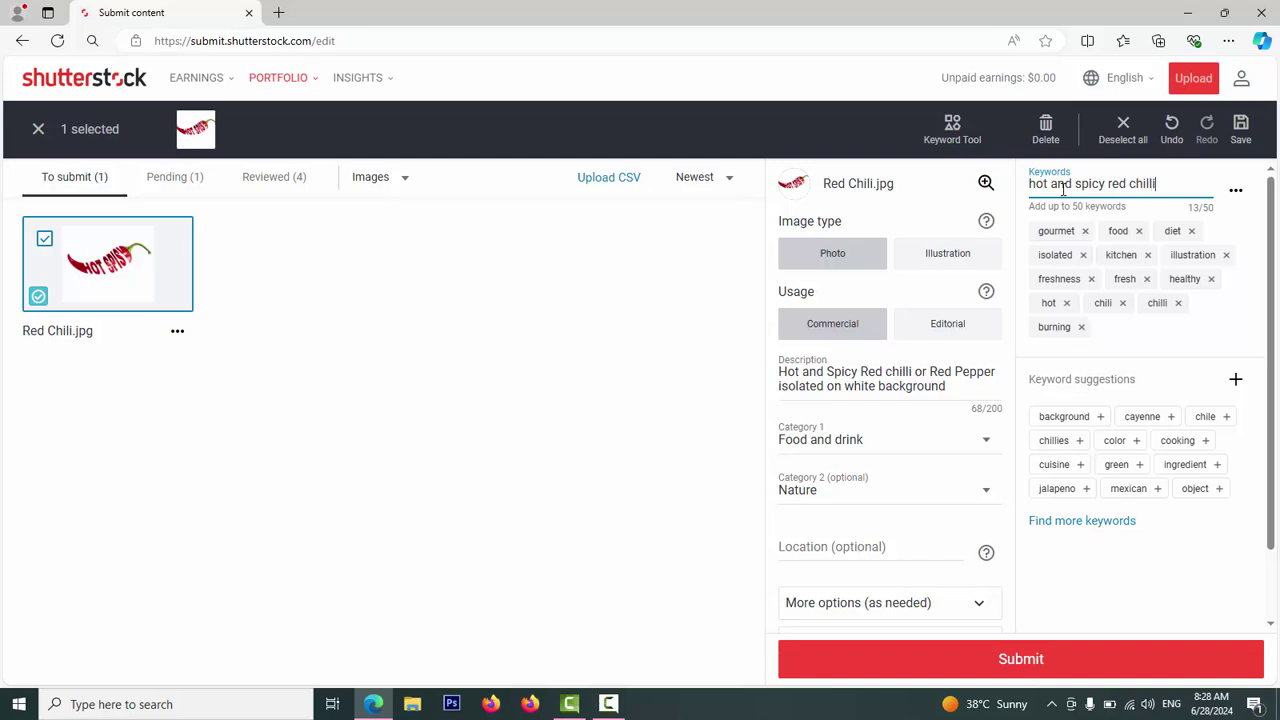
key("Return")
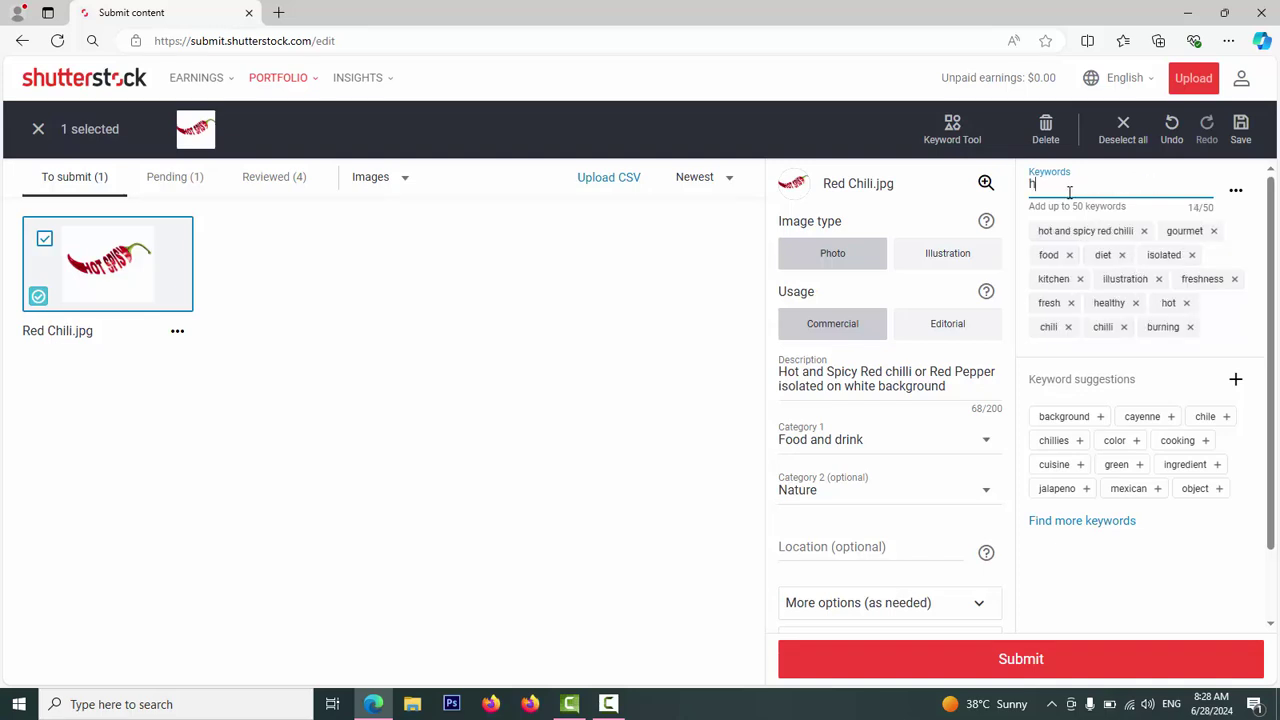
type("hot ch")
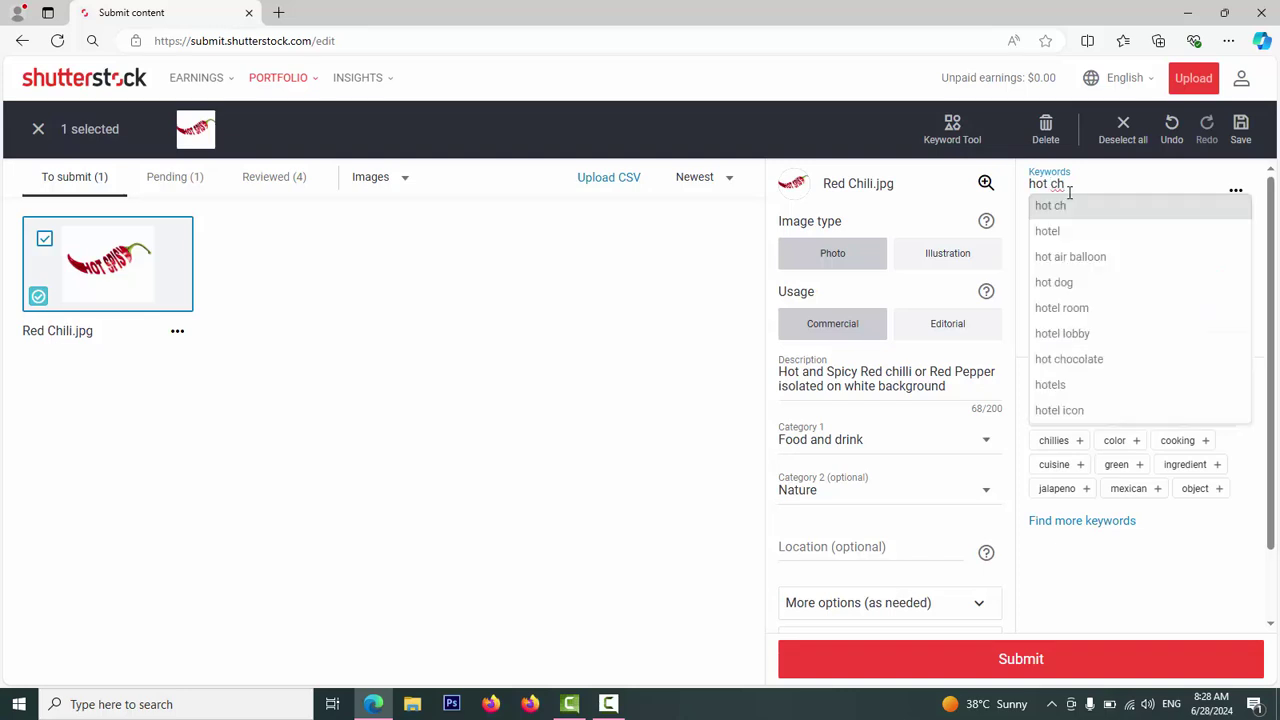
type("illi")
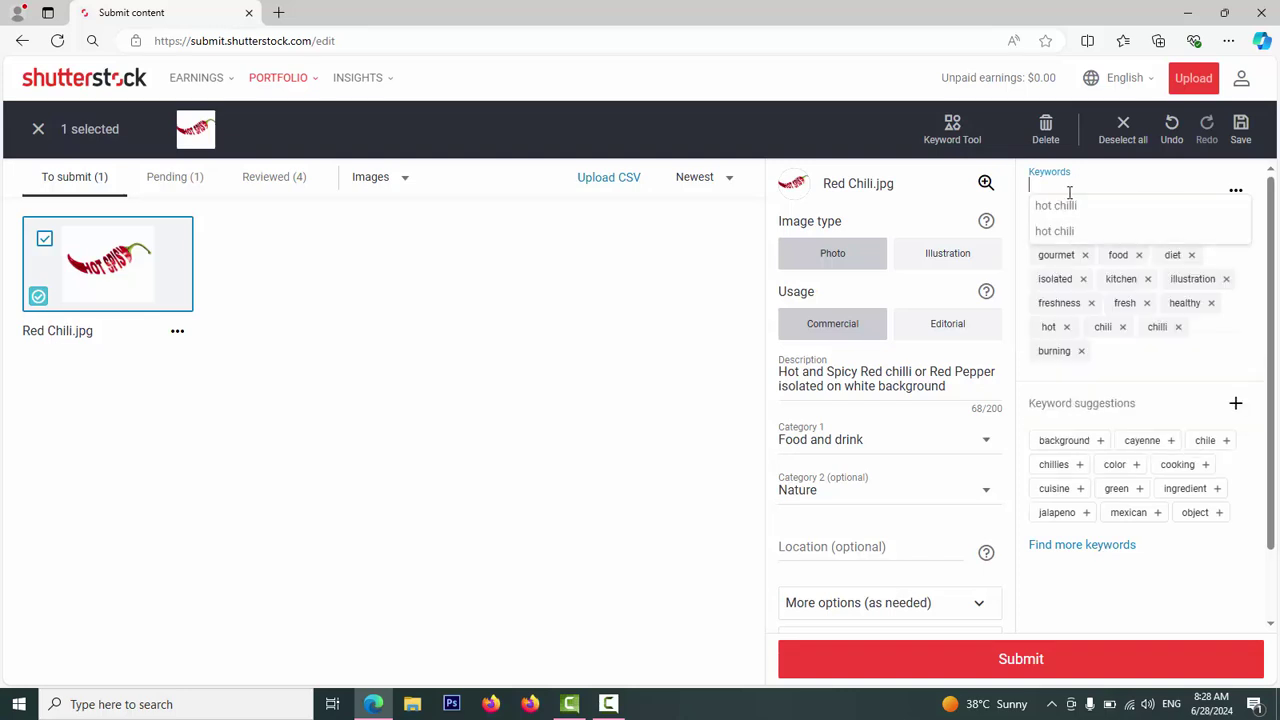
- Add the custom keyword "spicy chilli" to the image
type("sp")
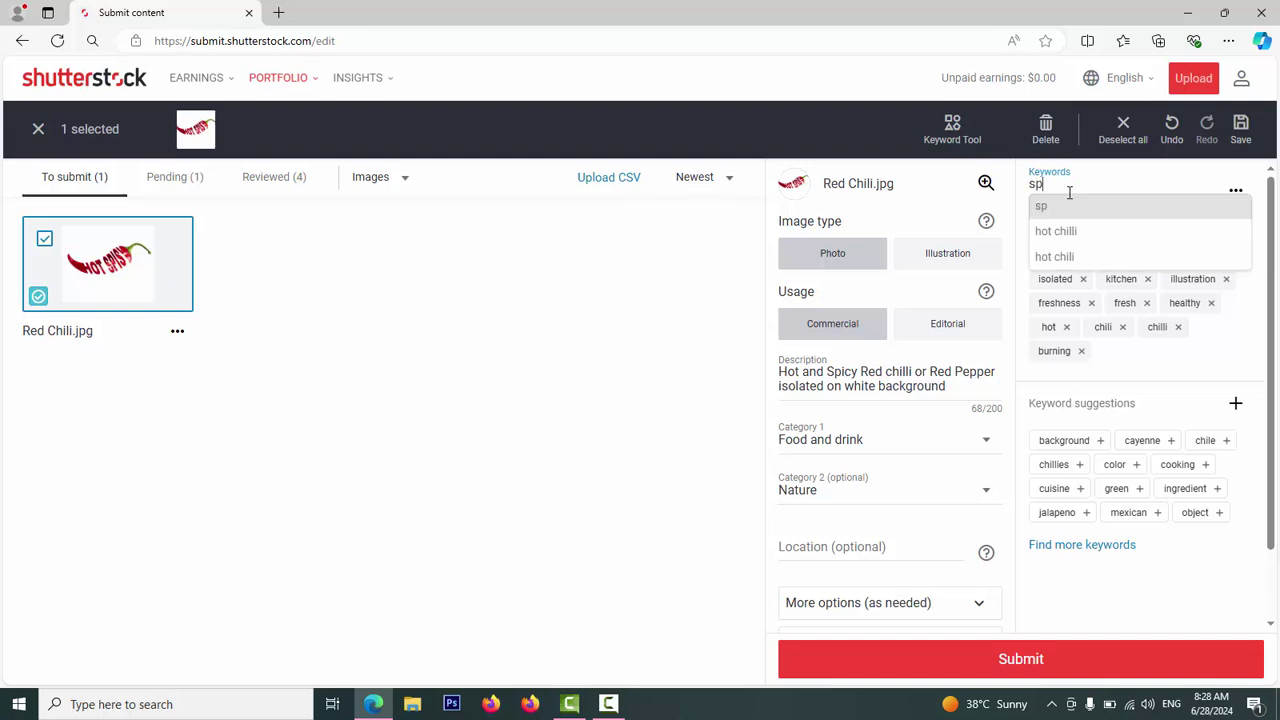
type("oil")
key("BackSpace")
key("BackSpace")
key("BackSpace")
type("i")
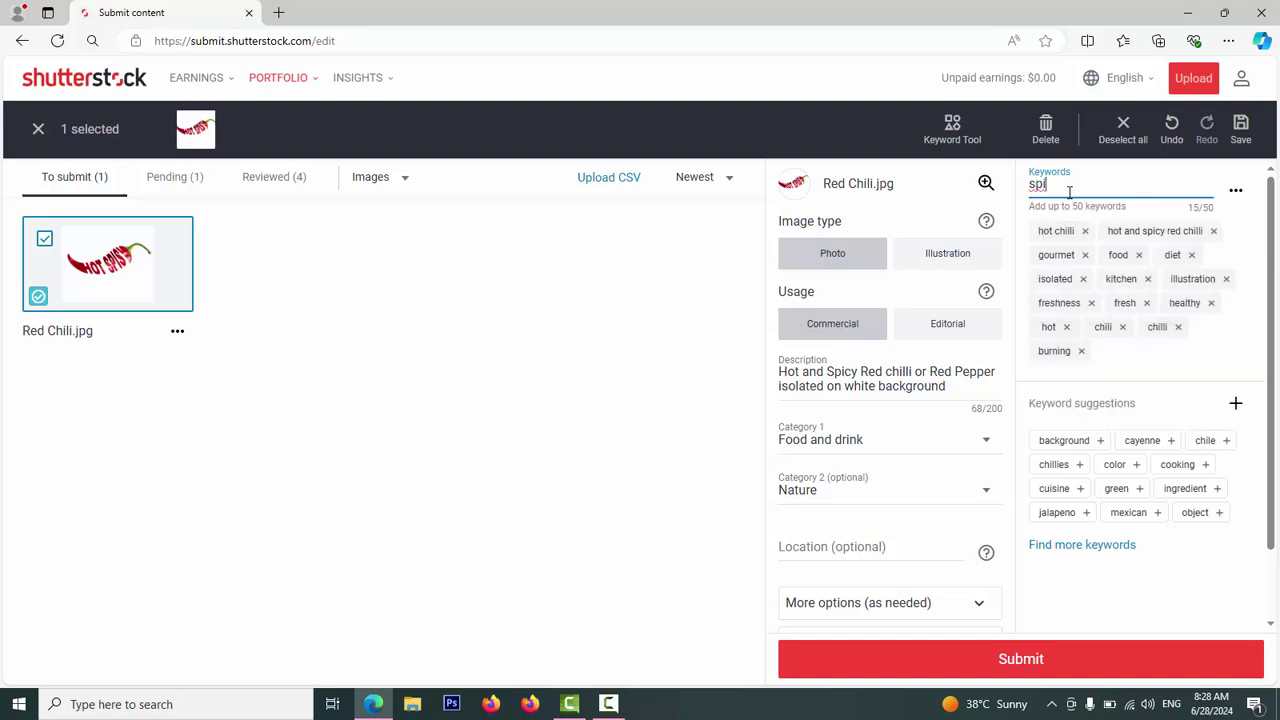
type("cy ch")
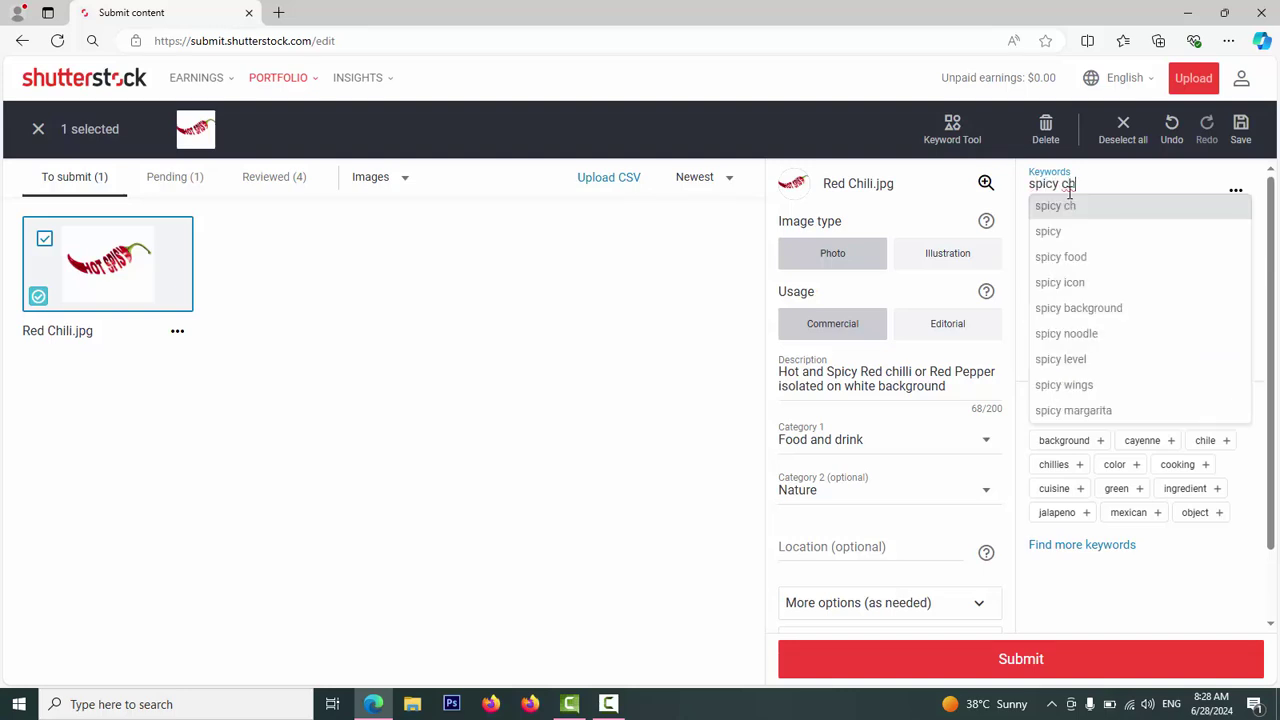
type("illi")
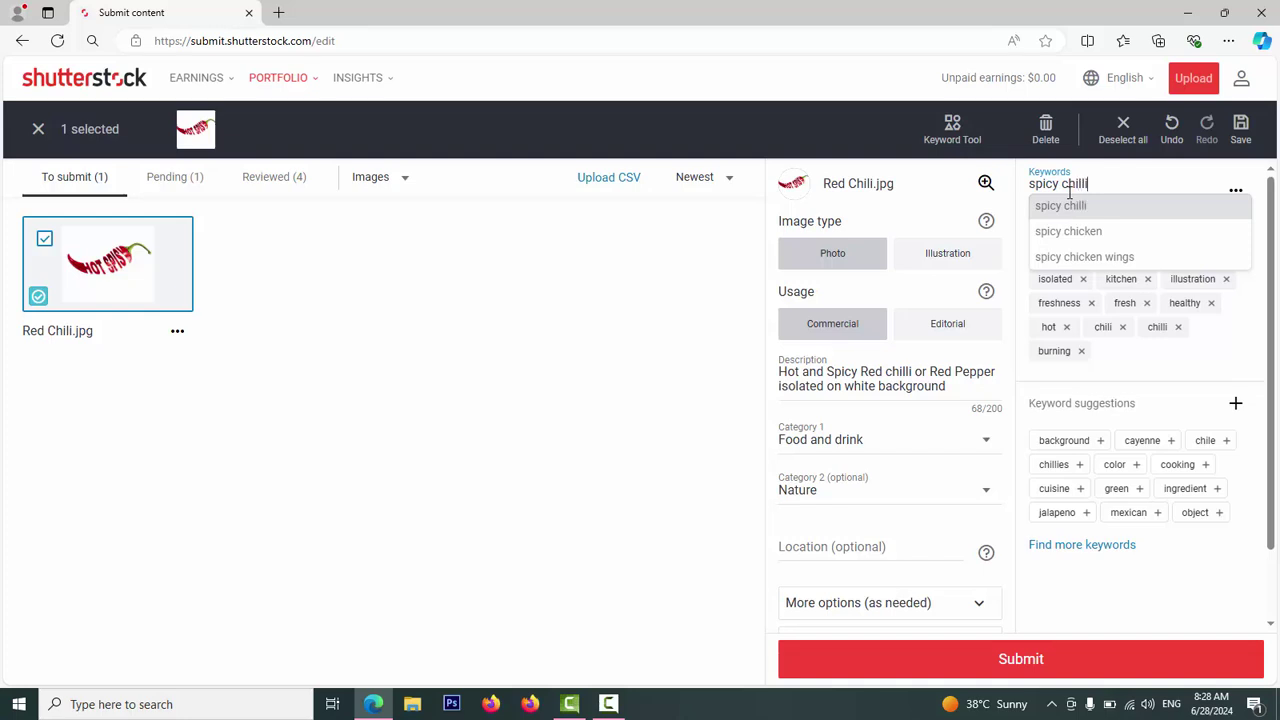
key("Return")
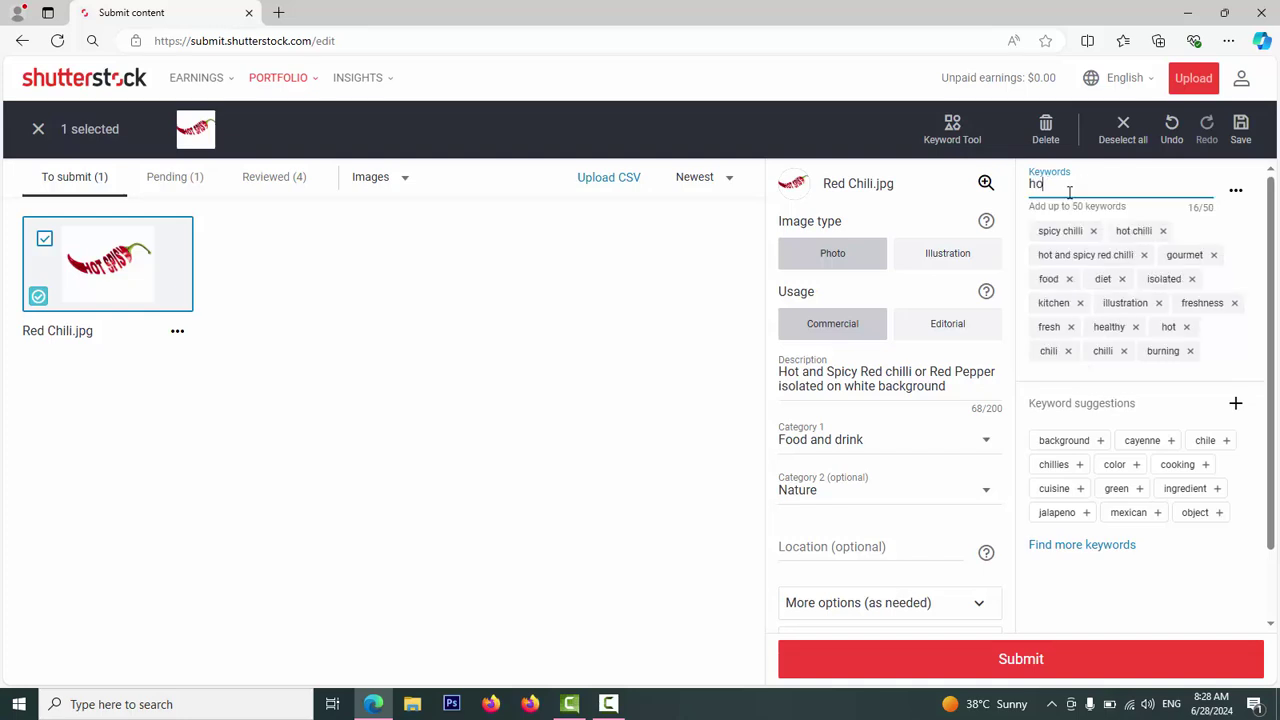
- Add the custom keyword "hot pepper" to the image
type("hot per")
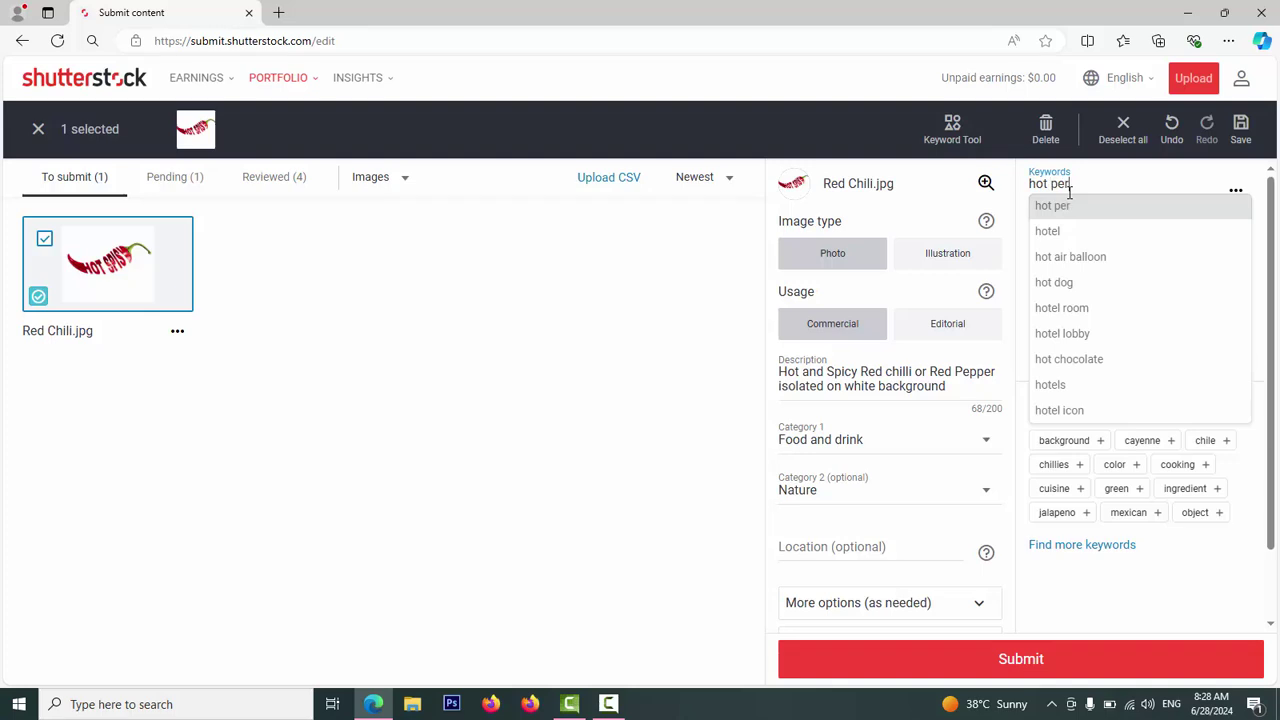
key("Escape")
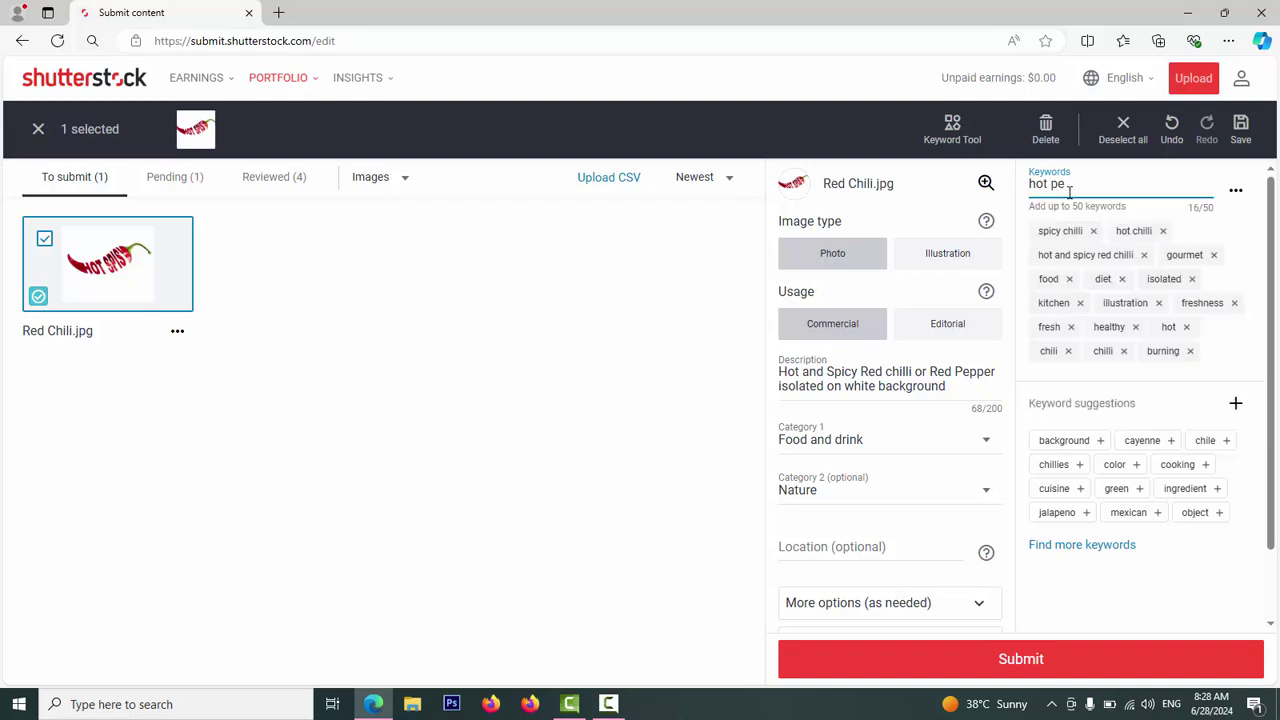
type("pper")
key("Return")
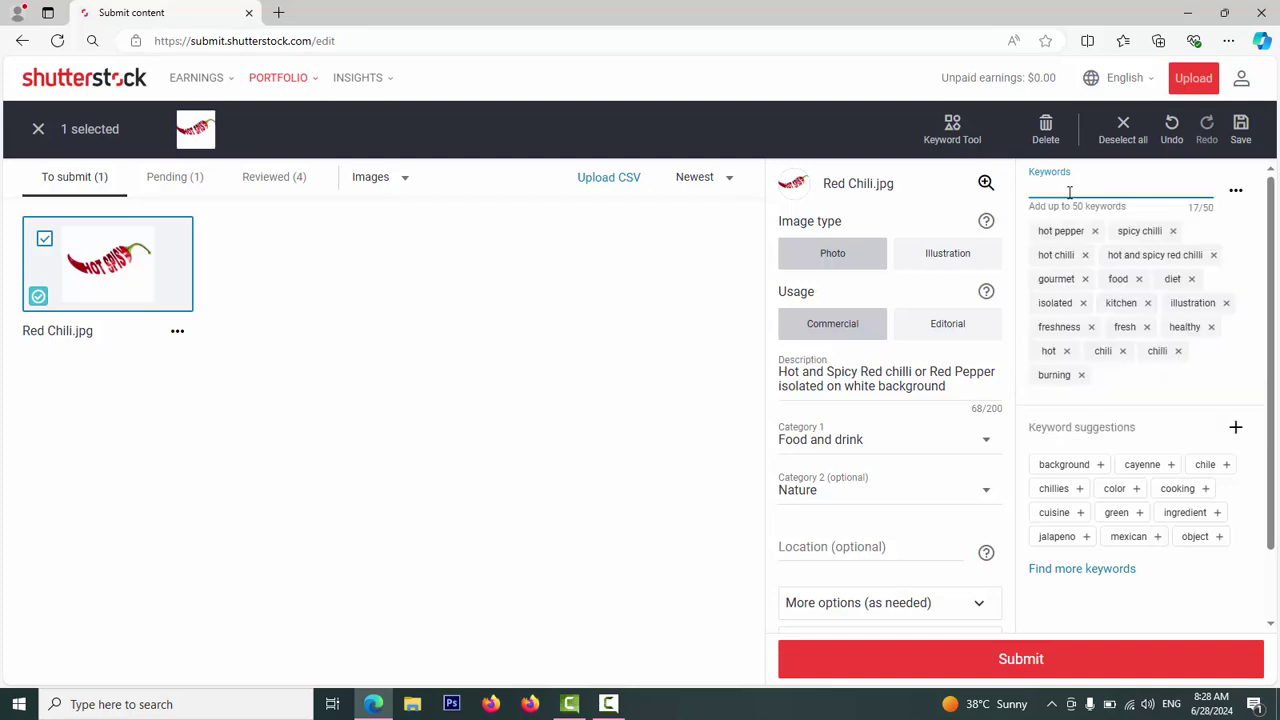
- Add the custom keyword "spicy pepper" to the image
type("spic")
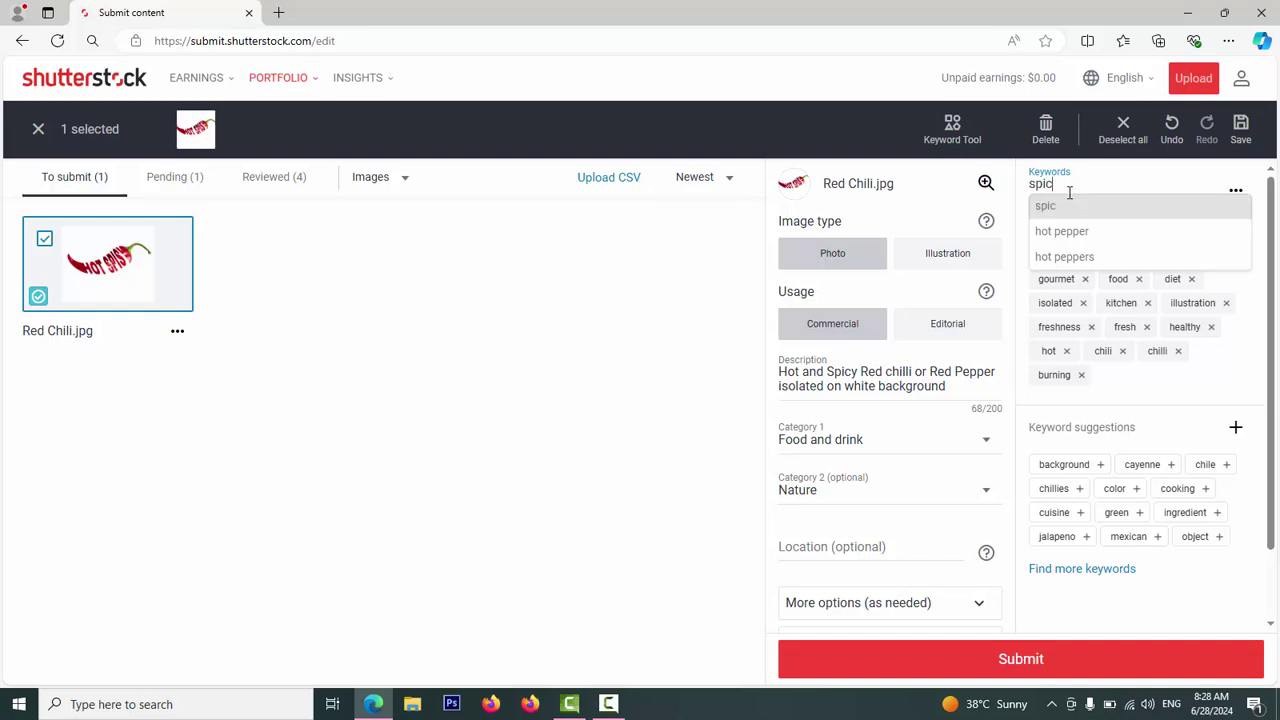
type("y ")
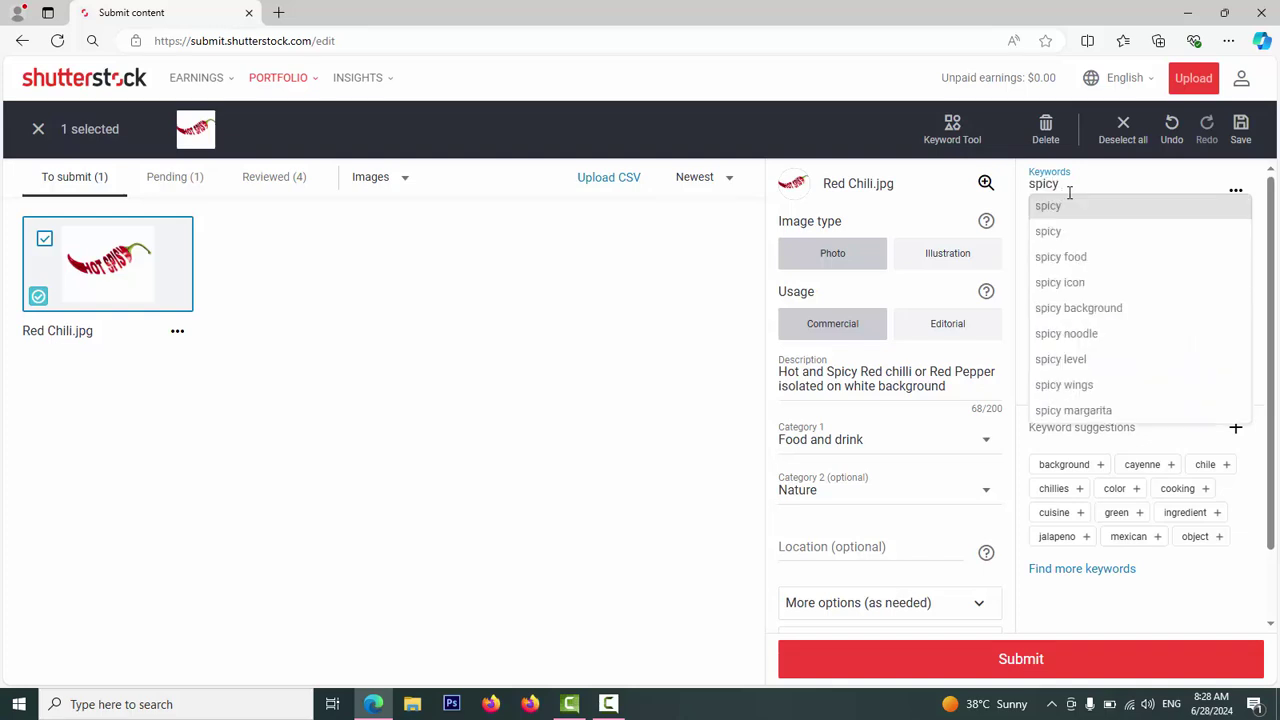
type("per")
key("Escape")
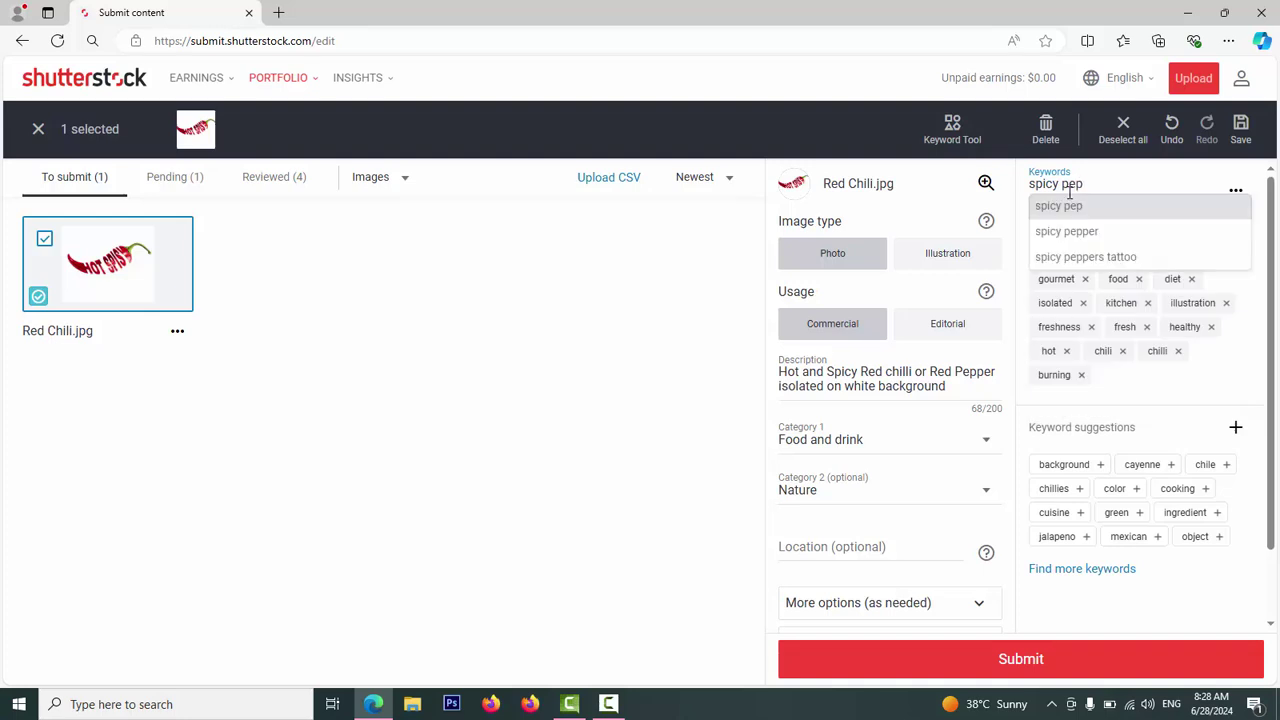
type("er")
key("Return")
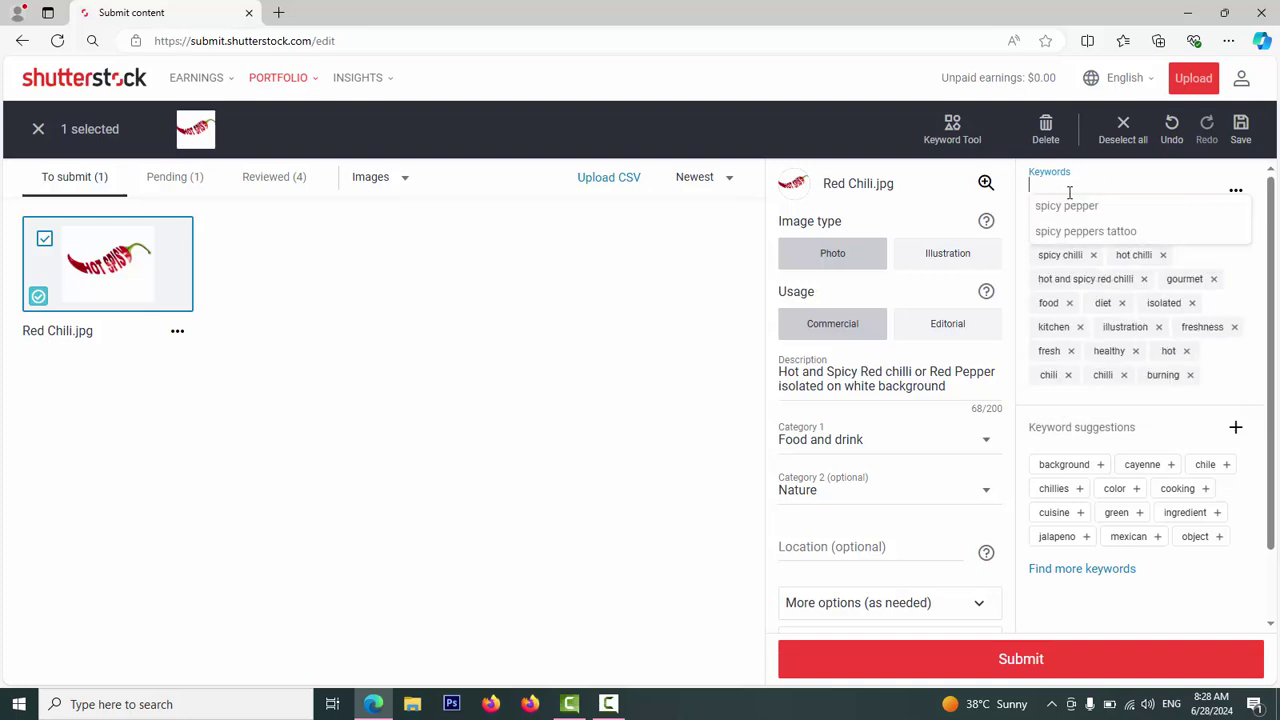
- Add the keyword "red chilli" and the matching autocomplete keywords "red chilli isolated" and "red chilli pepper" to the image
type("red chilli")
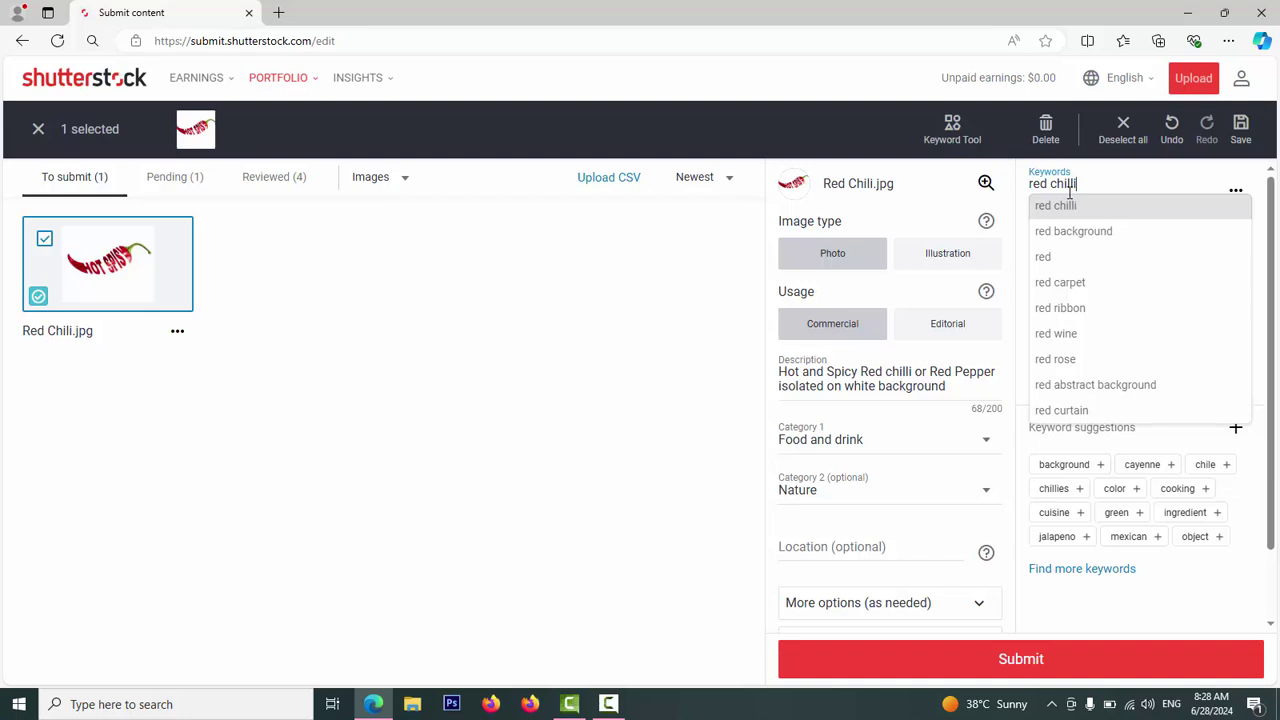
key("Return")
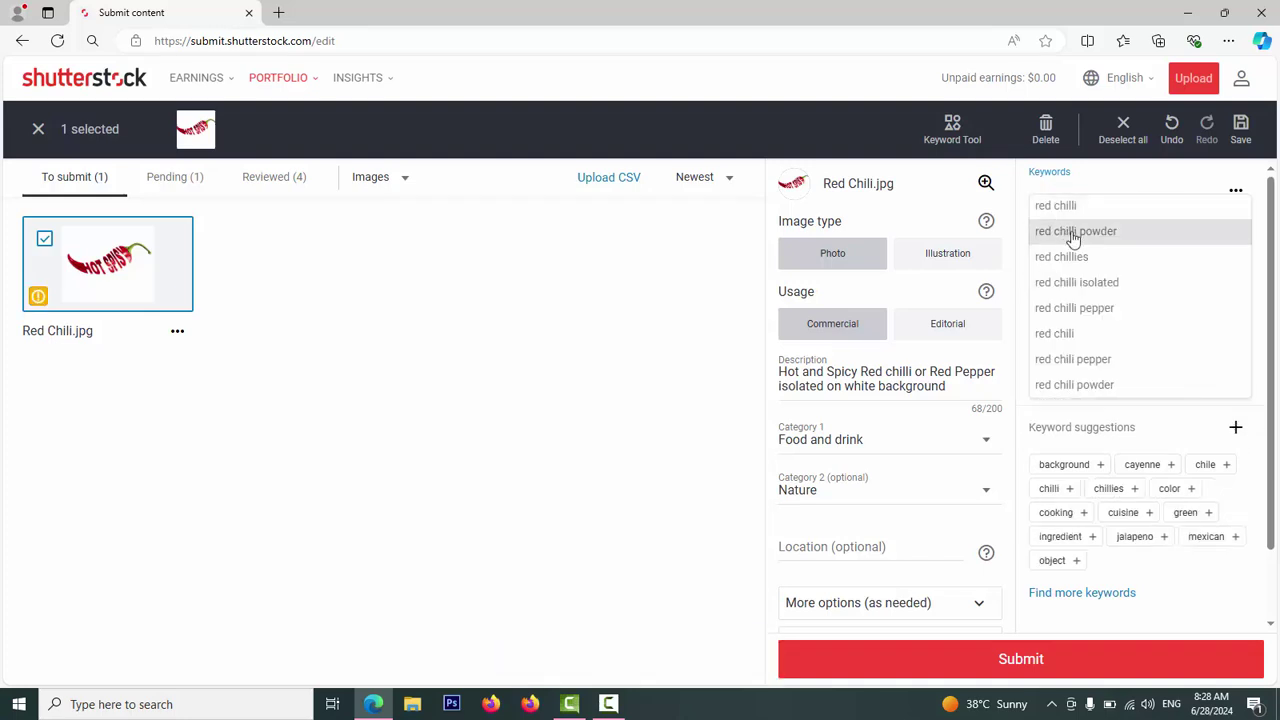
left_click(1111, 288)
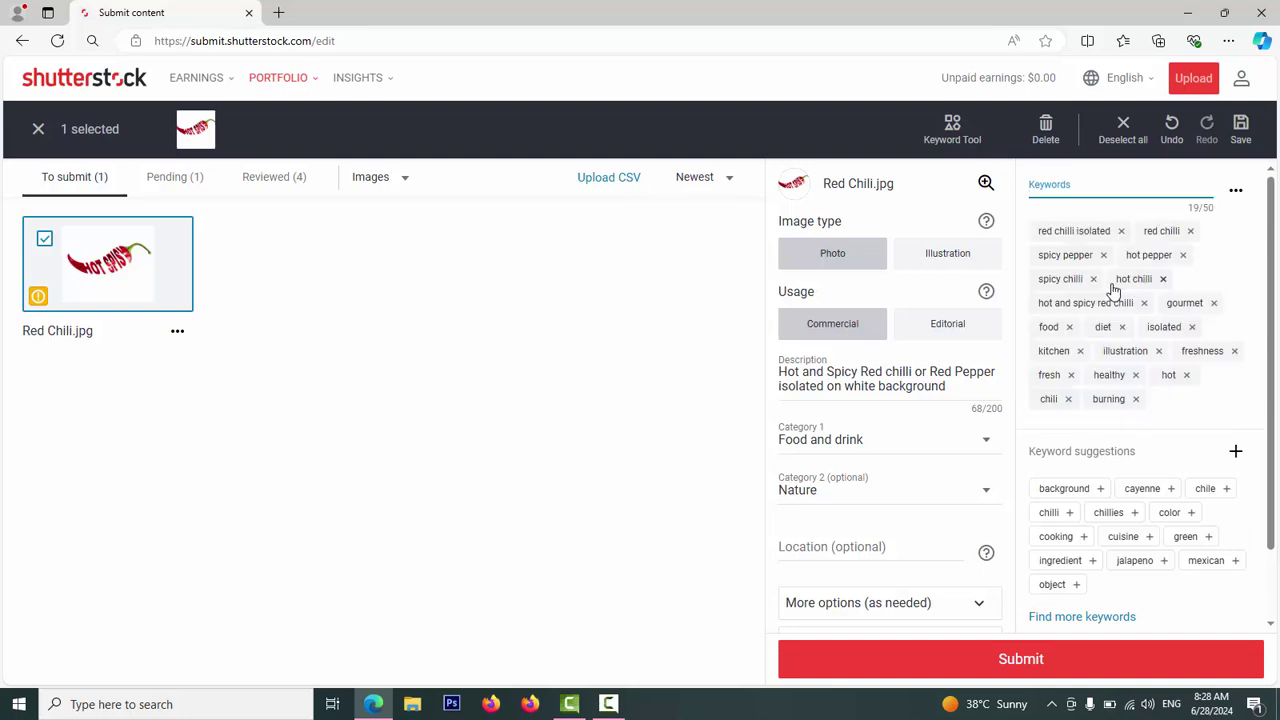
left_click(1080, 187)
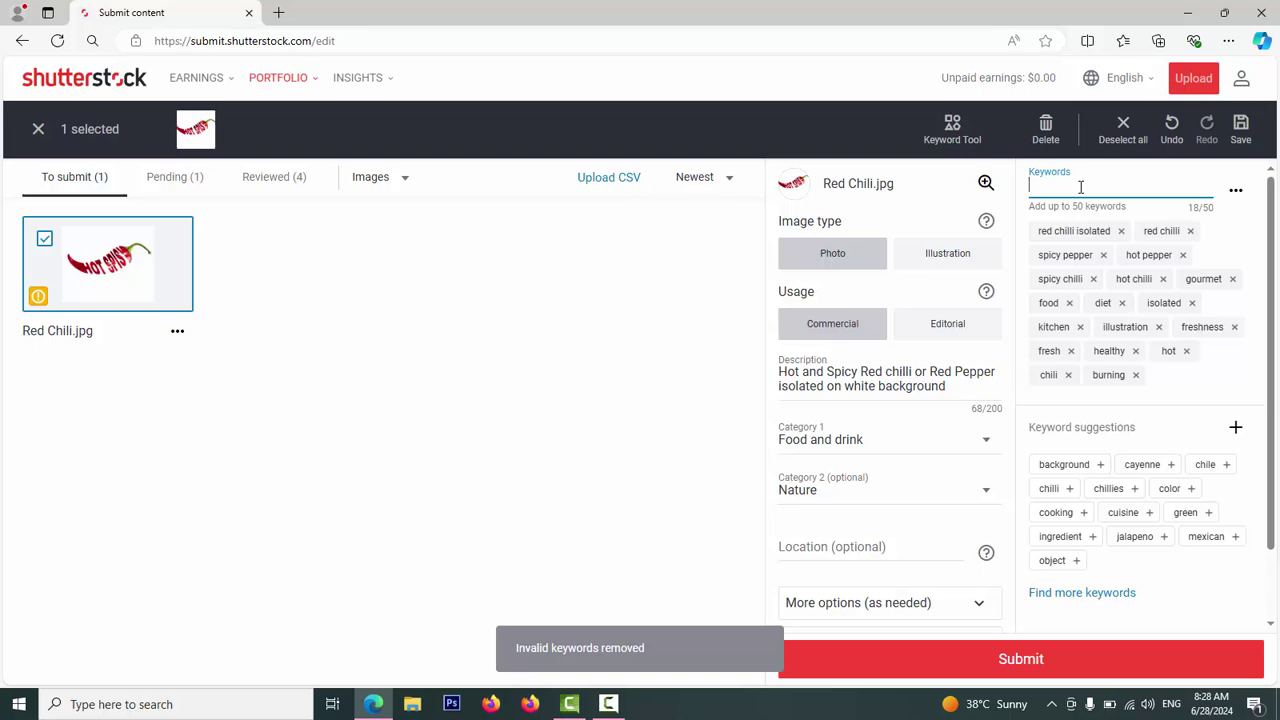
type("red c")
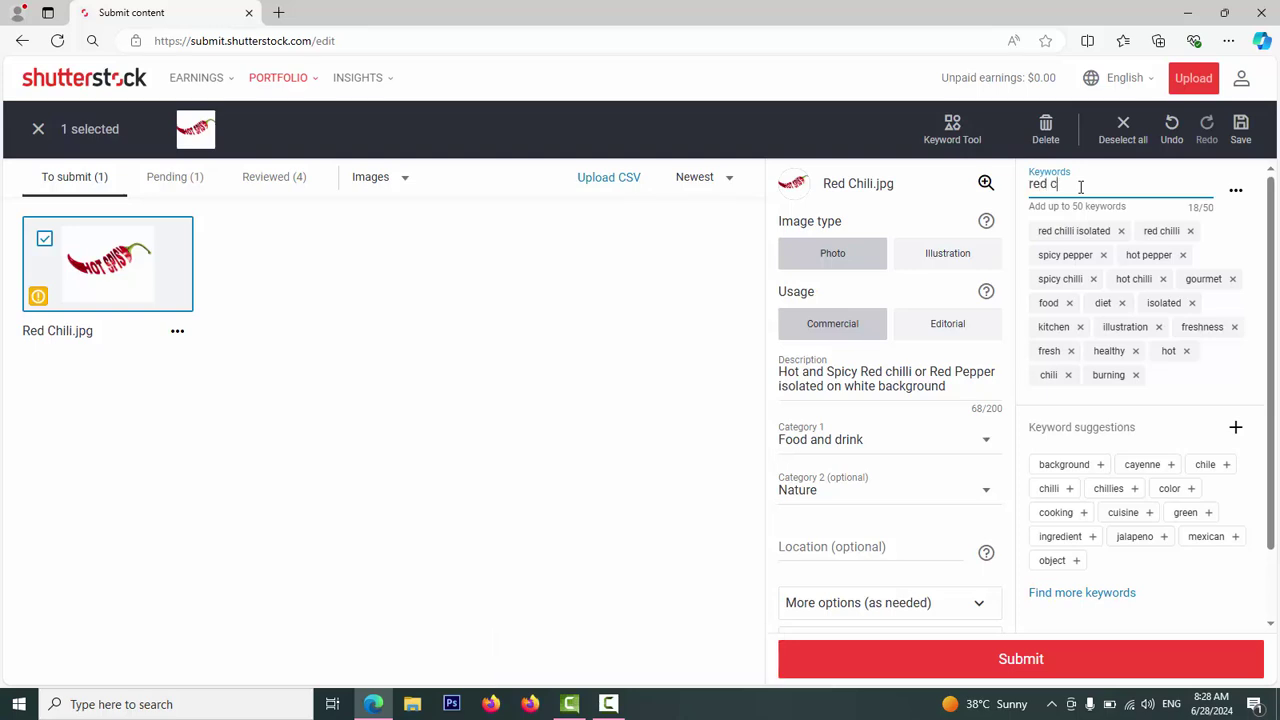
type("hi")
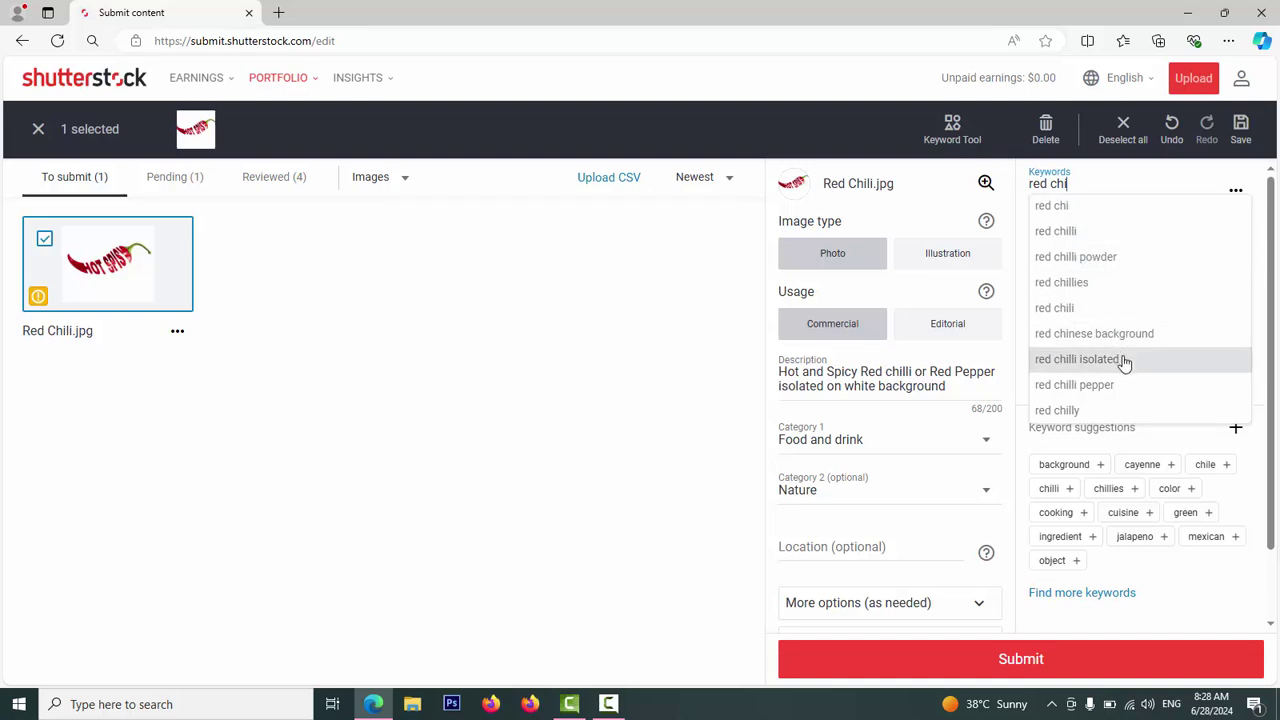
left_click(1117, 388)
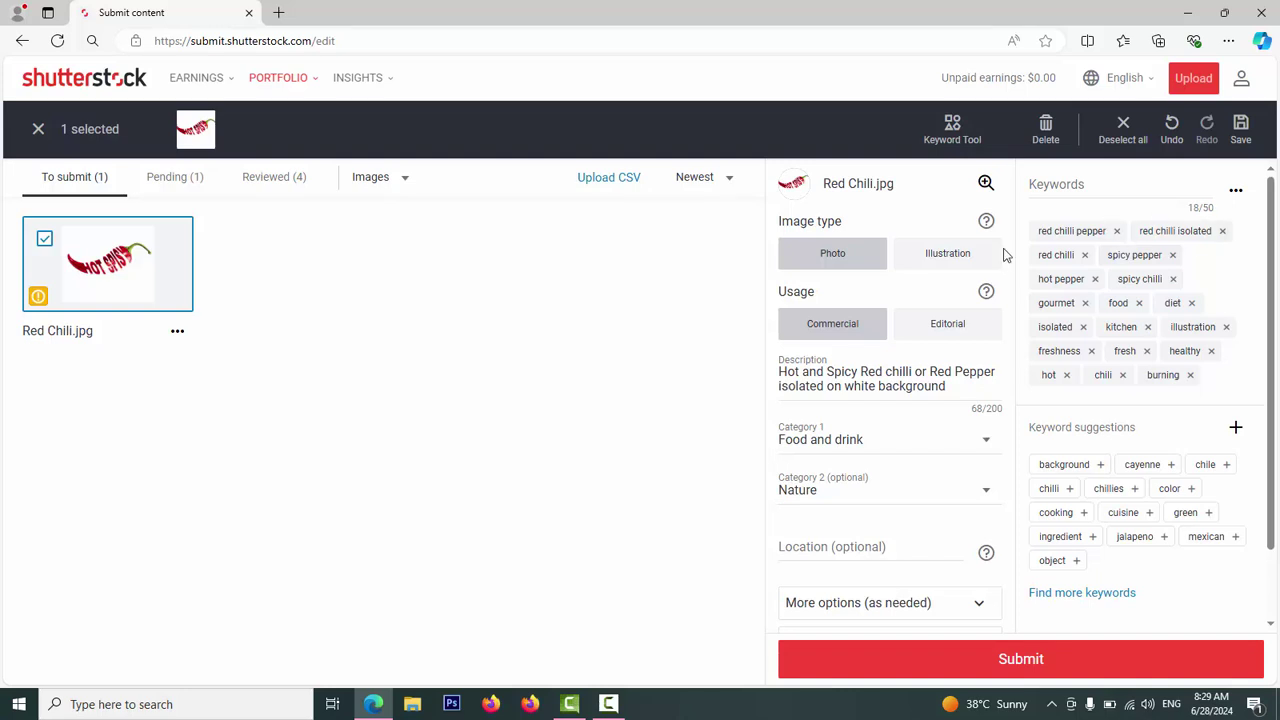
- Look for more keywords by searching the Keyword tool for "hot spicy red chilli isolated" images
left_click(1100, 594)
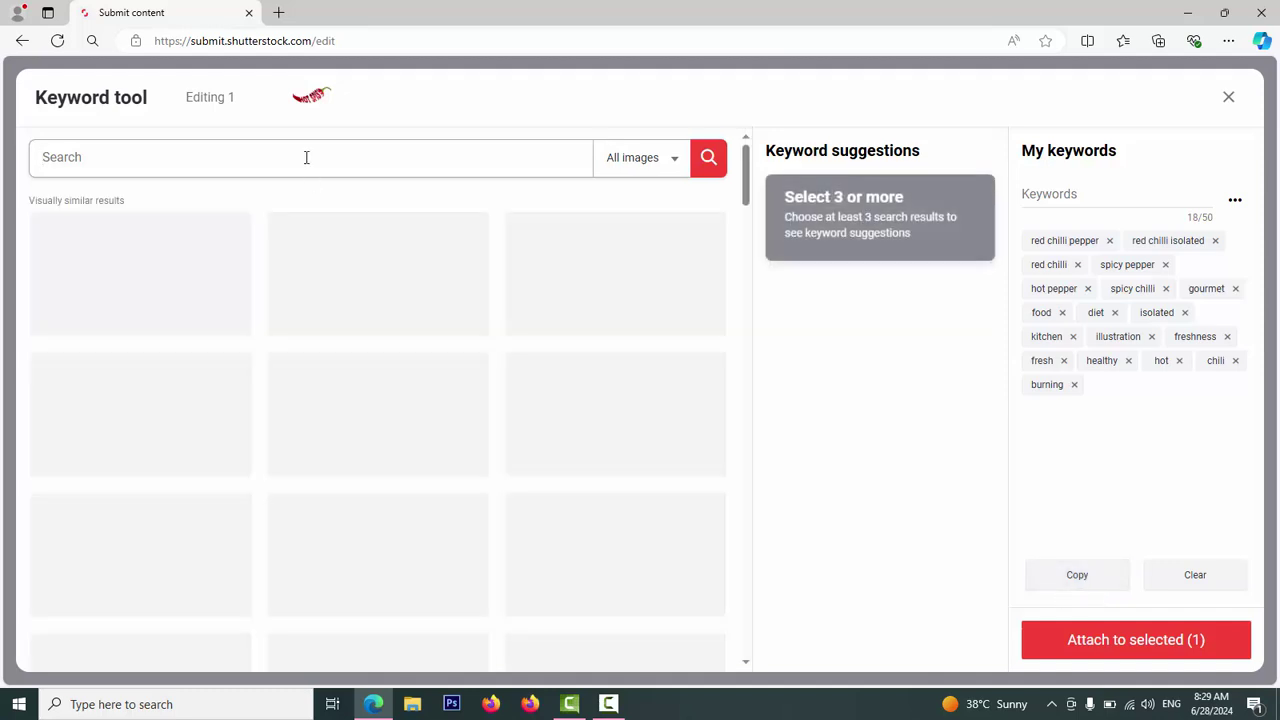
type("red chilli isolated")
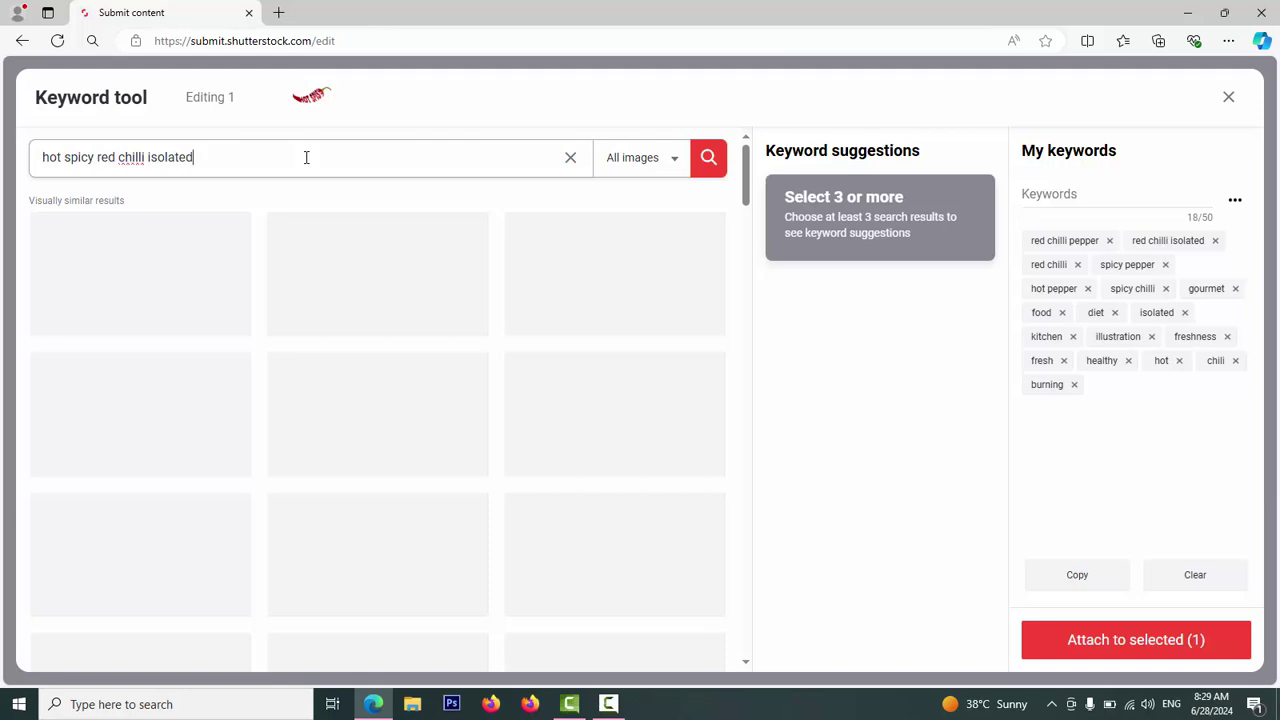
key("Return")
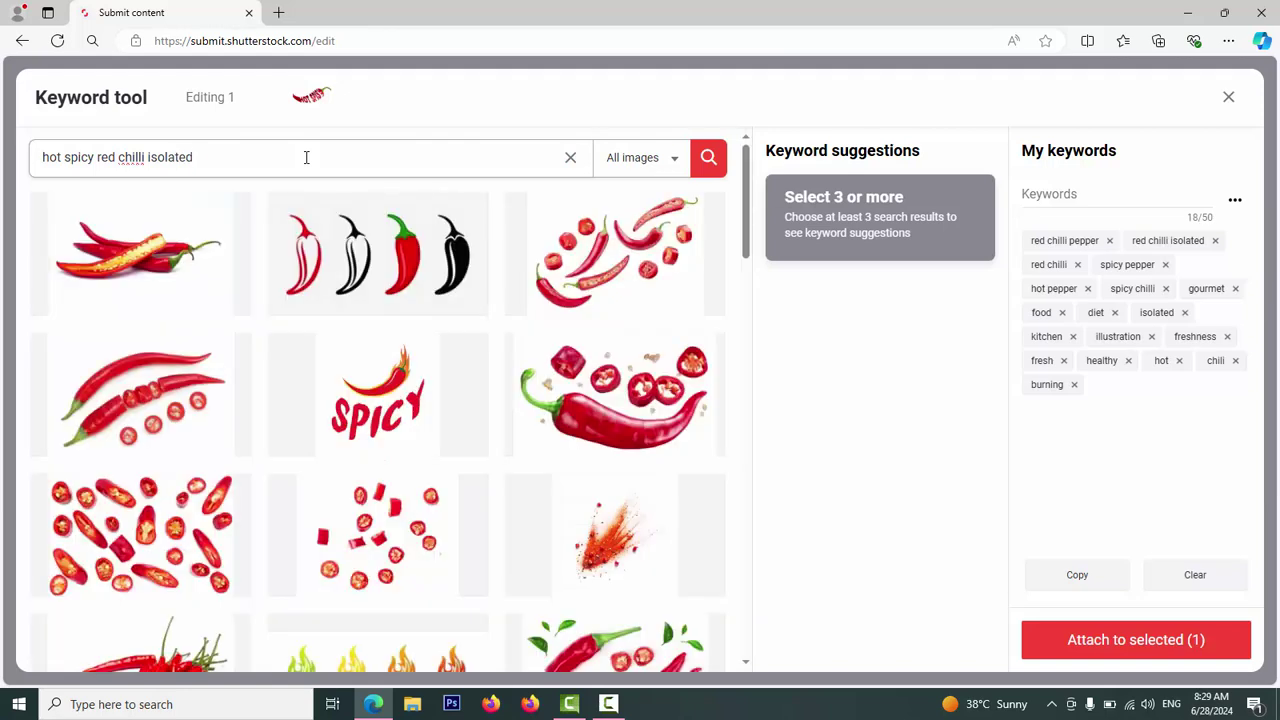
- Select four similar search results as keyword sources: two sliced-chilli photos, the SPICY logo and the whole chilli with cut rings
left_click(104, 366)
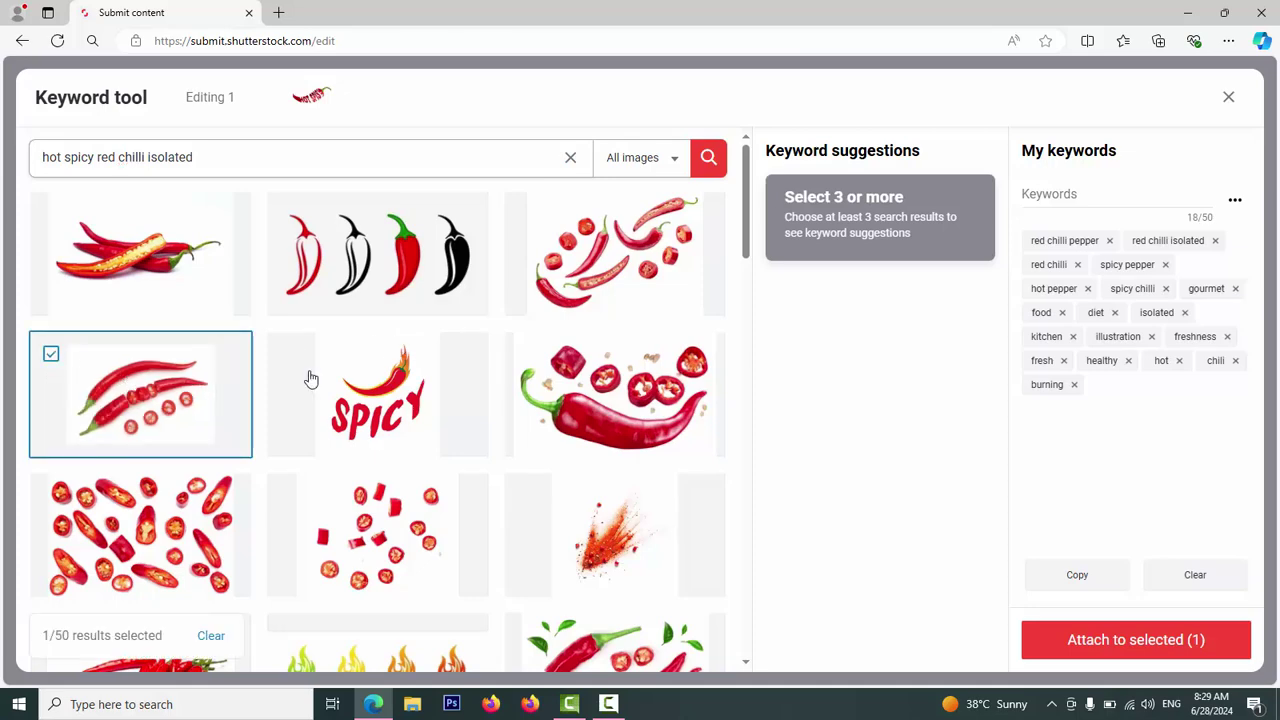
left_click(633, 400)
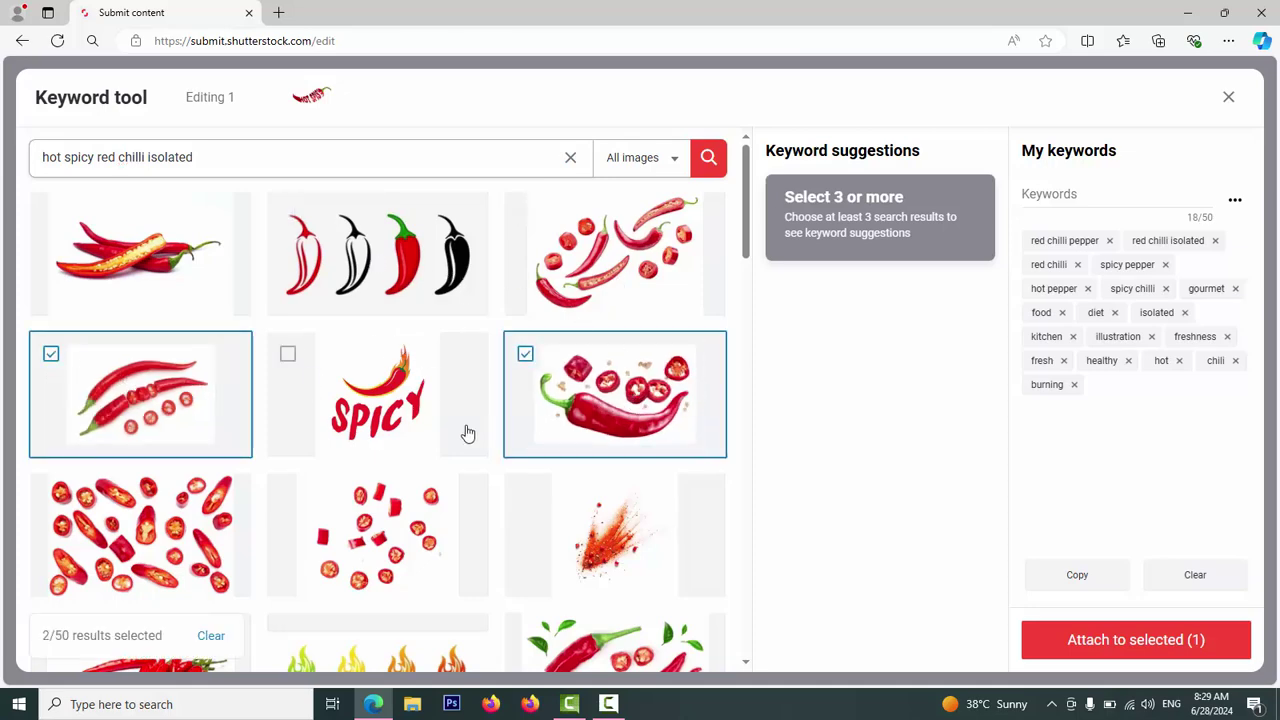
left_click(394, 427)
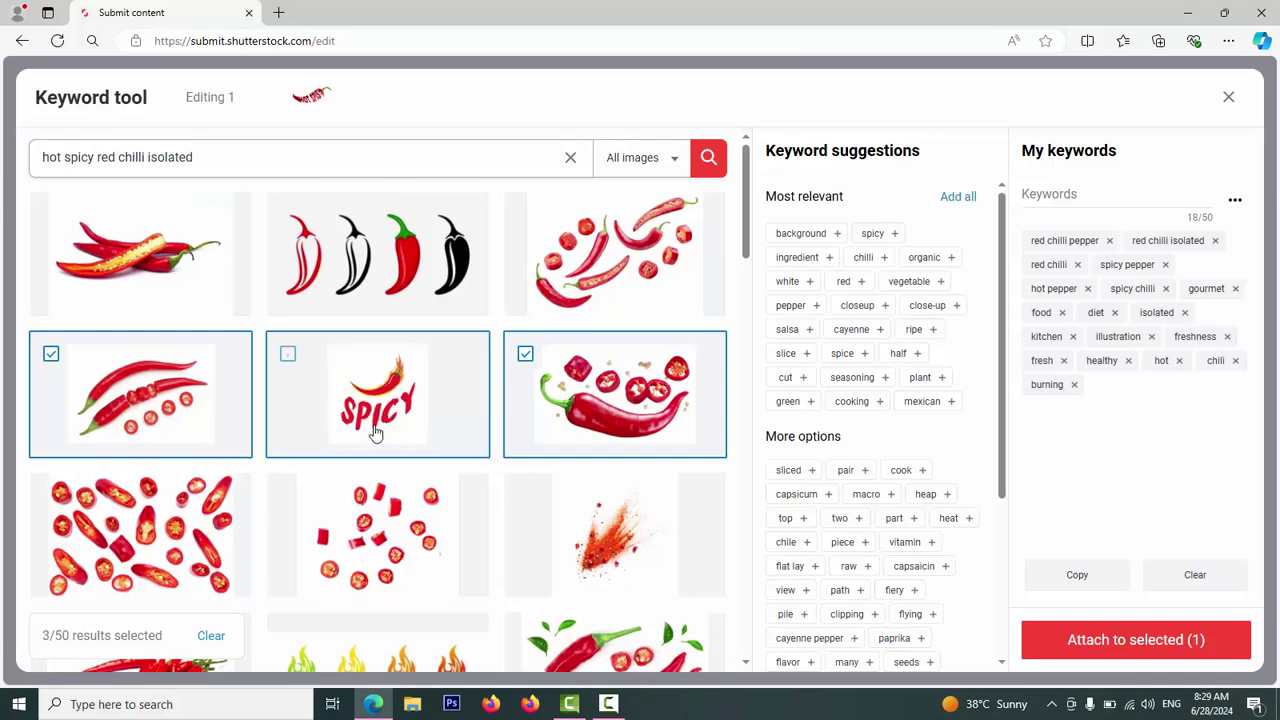
left_click(100, 530)
left_click(100, 530)
left_click_drag(744, 265, 723, 366)
left_click(352, 435)
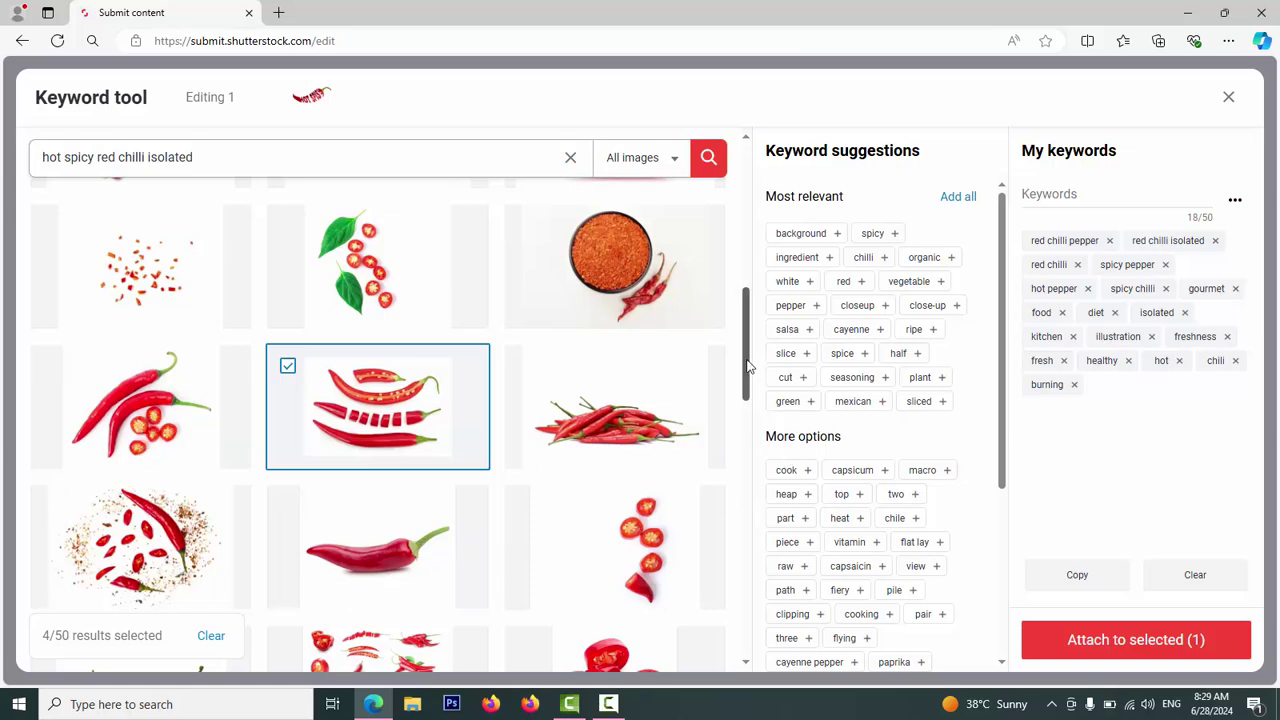
left_click_drag(746, 366, 738, 393)
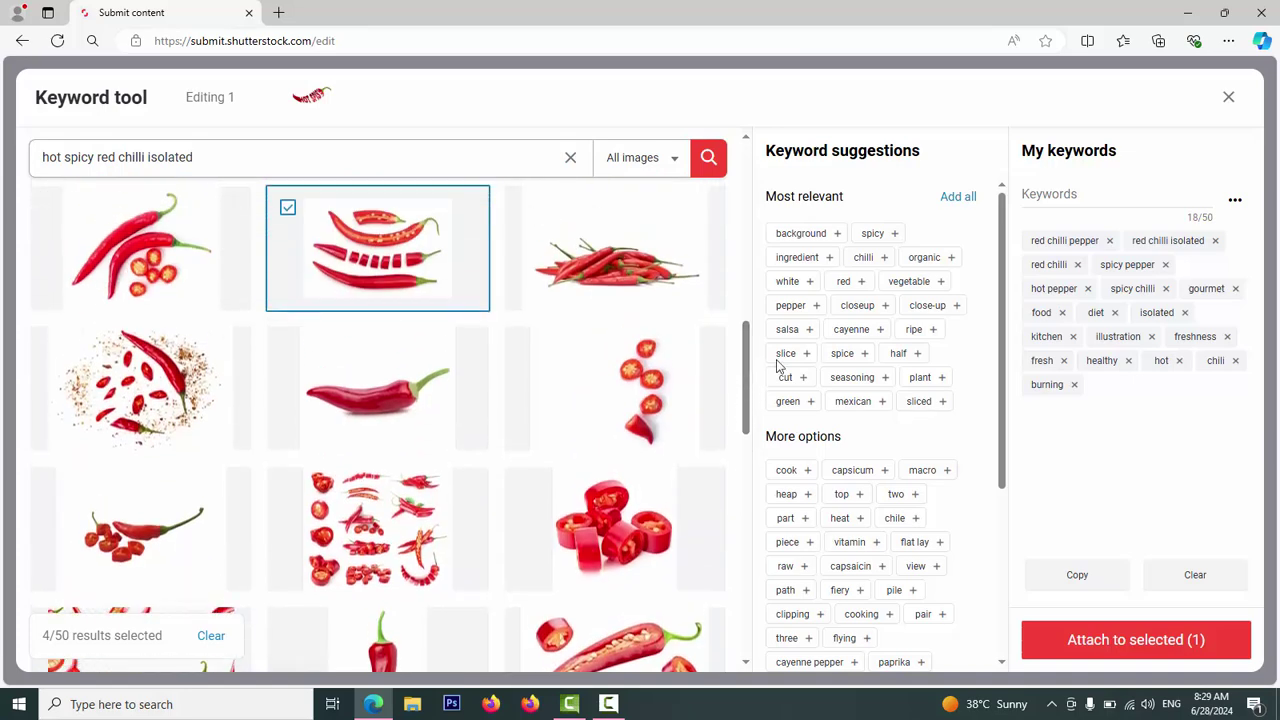
- Add the most relevant suggested keywords background, ingredient, spicy, organic and white to the keyword list
left_click(826, 236)
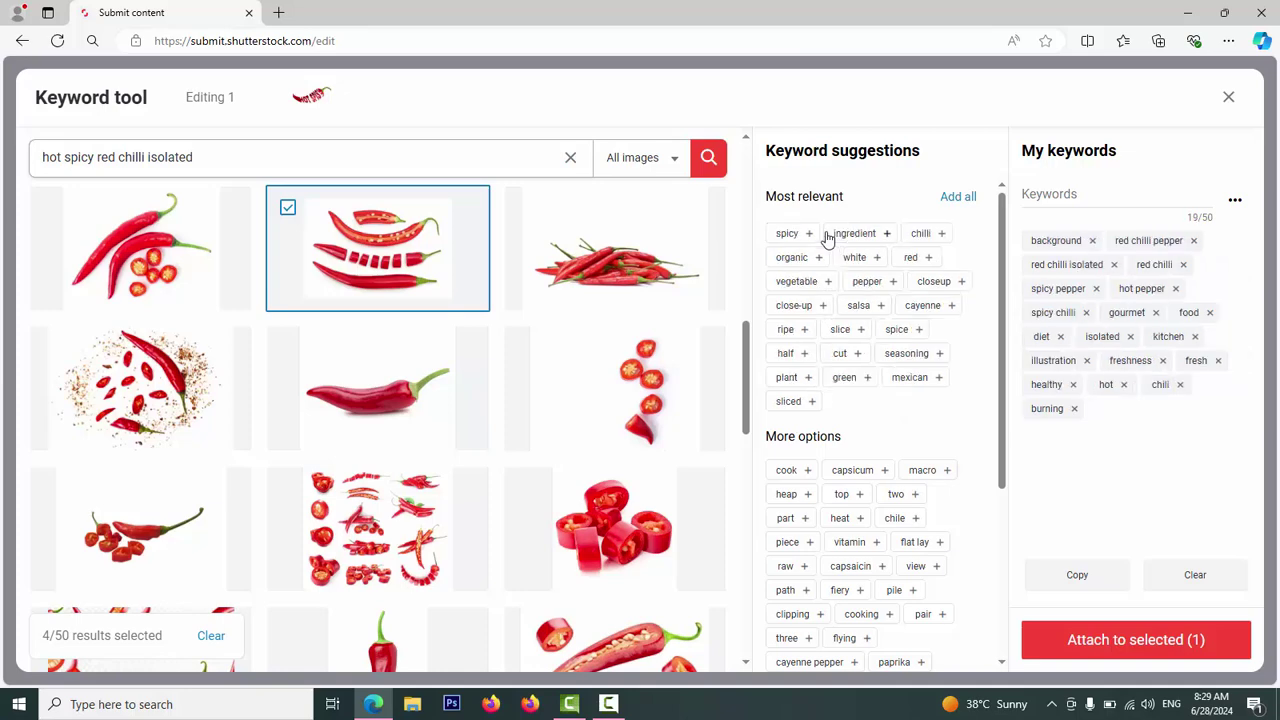
left_click(845, 238)
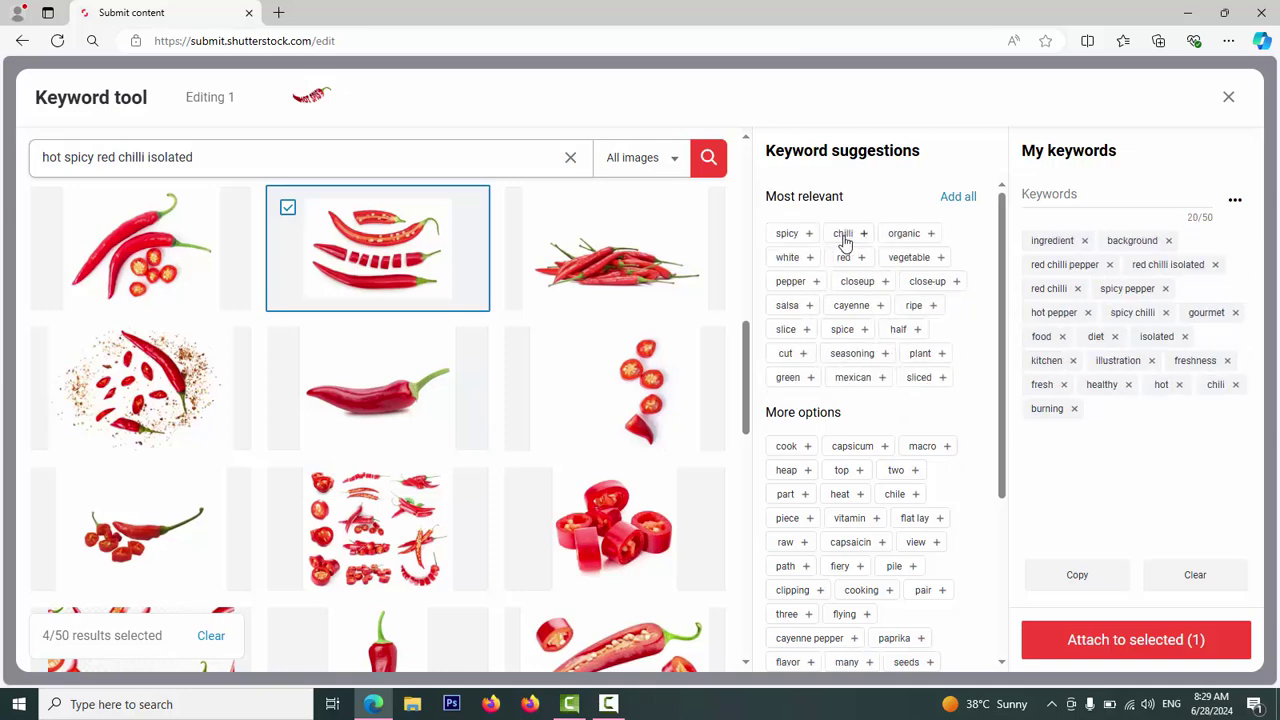
left_click(788, 236)
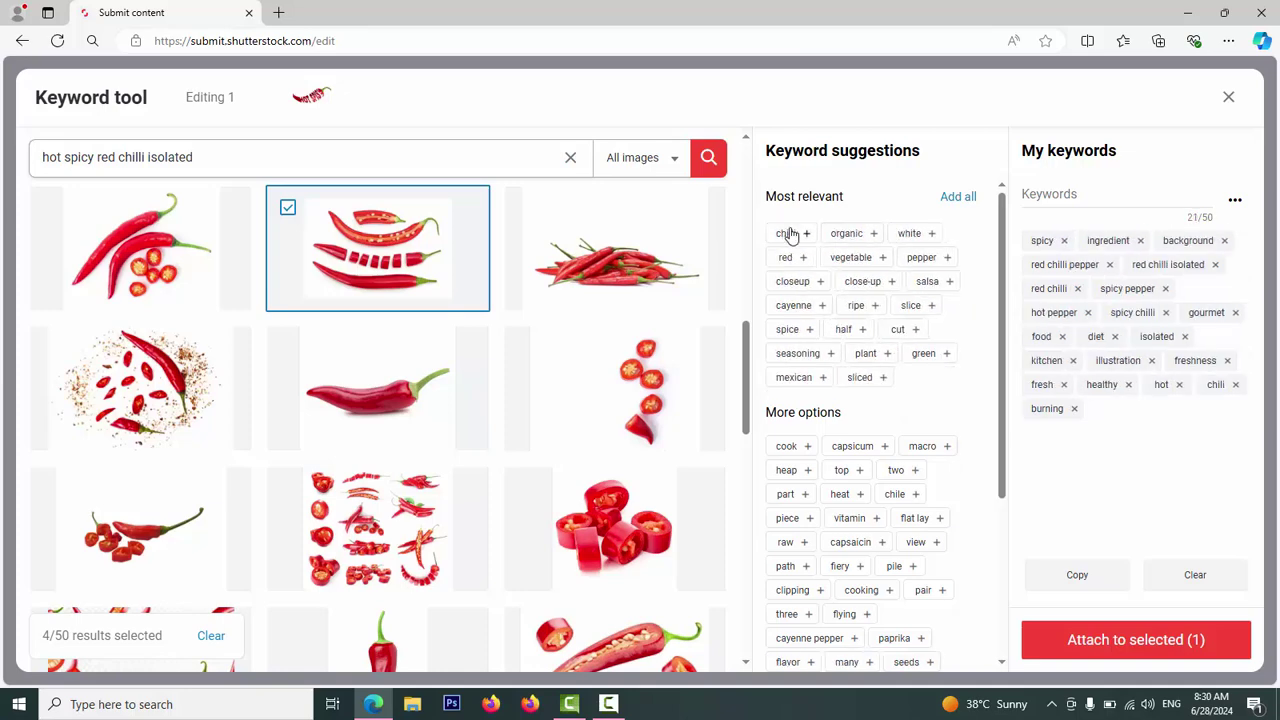
left_click(857, 236)
left_click(862, 238)
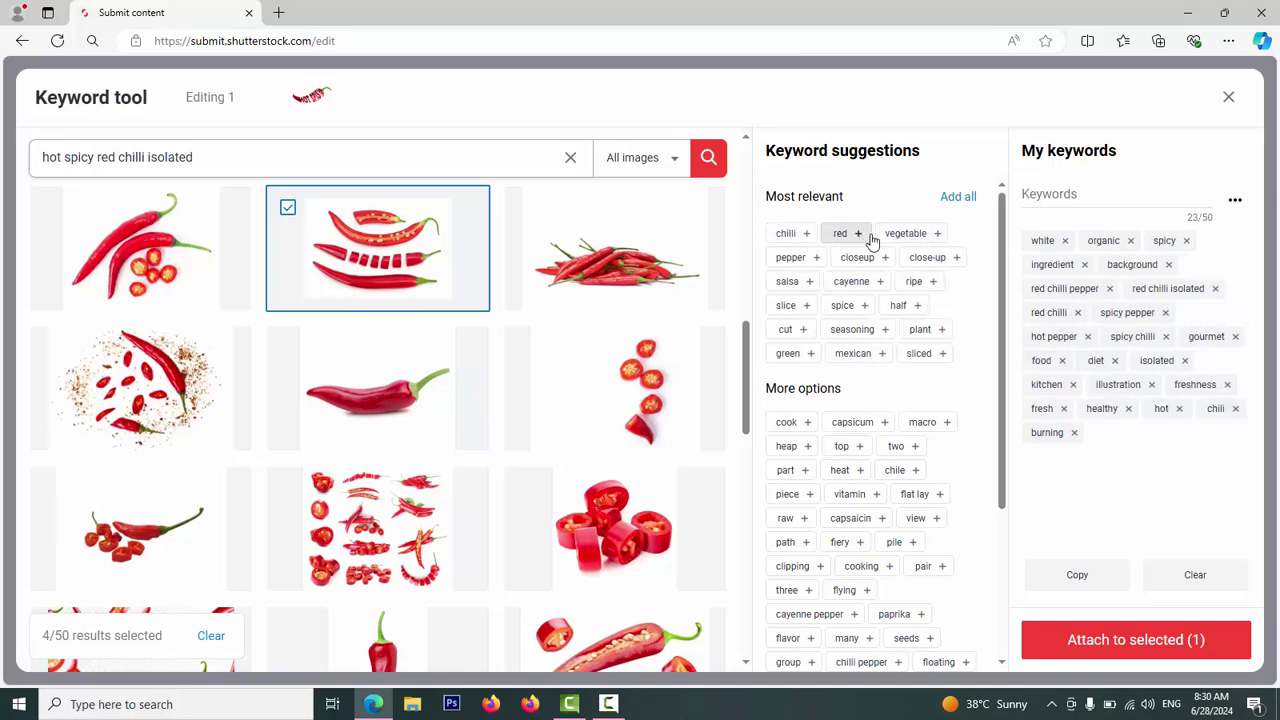
- Add the most relevant suggested keywords red, vegetable, pepper, closeup, seasoning and plant to the keyword list
left_click(872, 237)
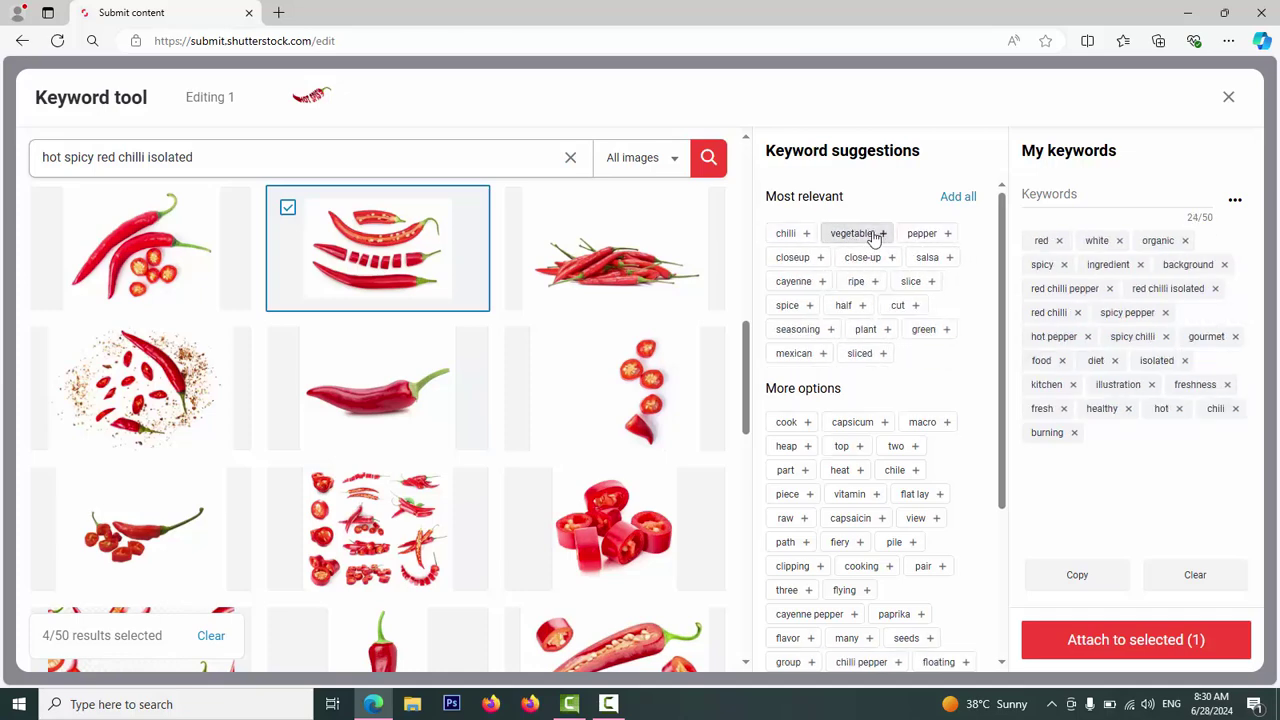
left_click(876, 236)
left_click(873, 236)
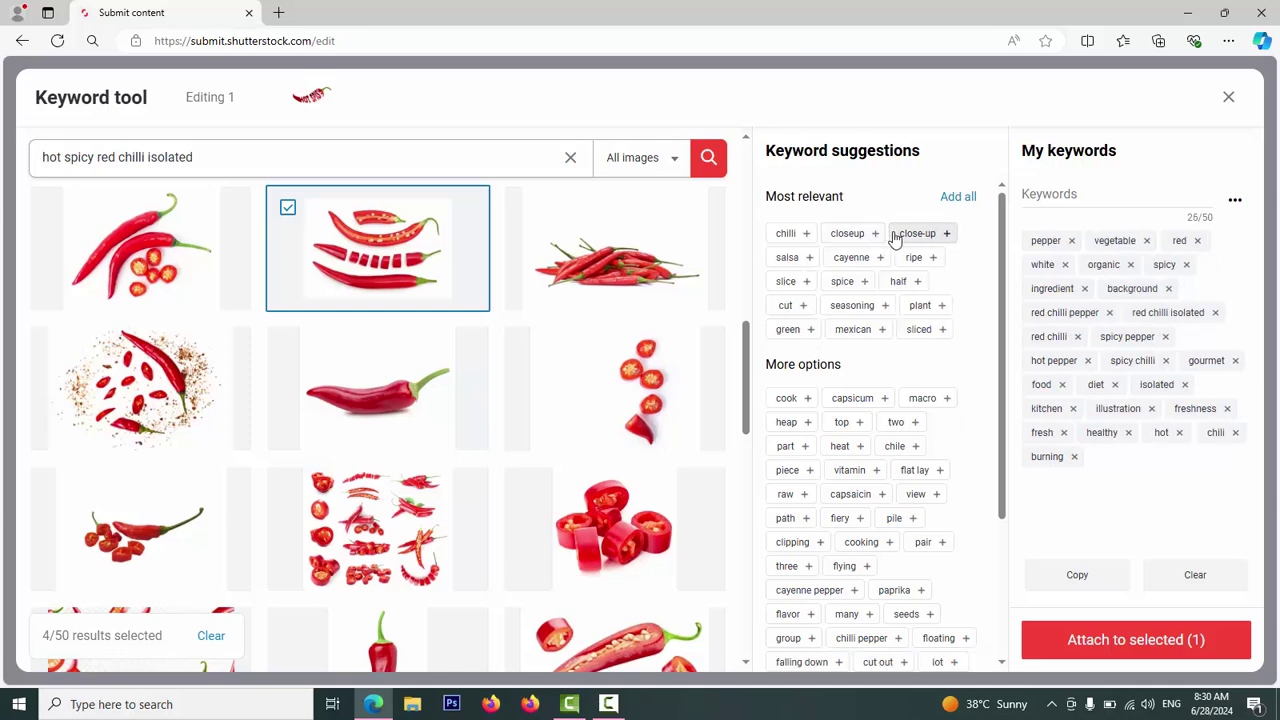
left_click(862, 238)
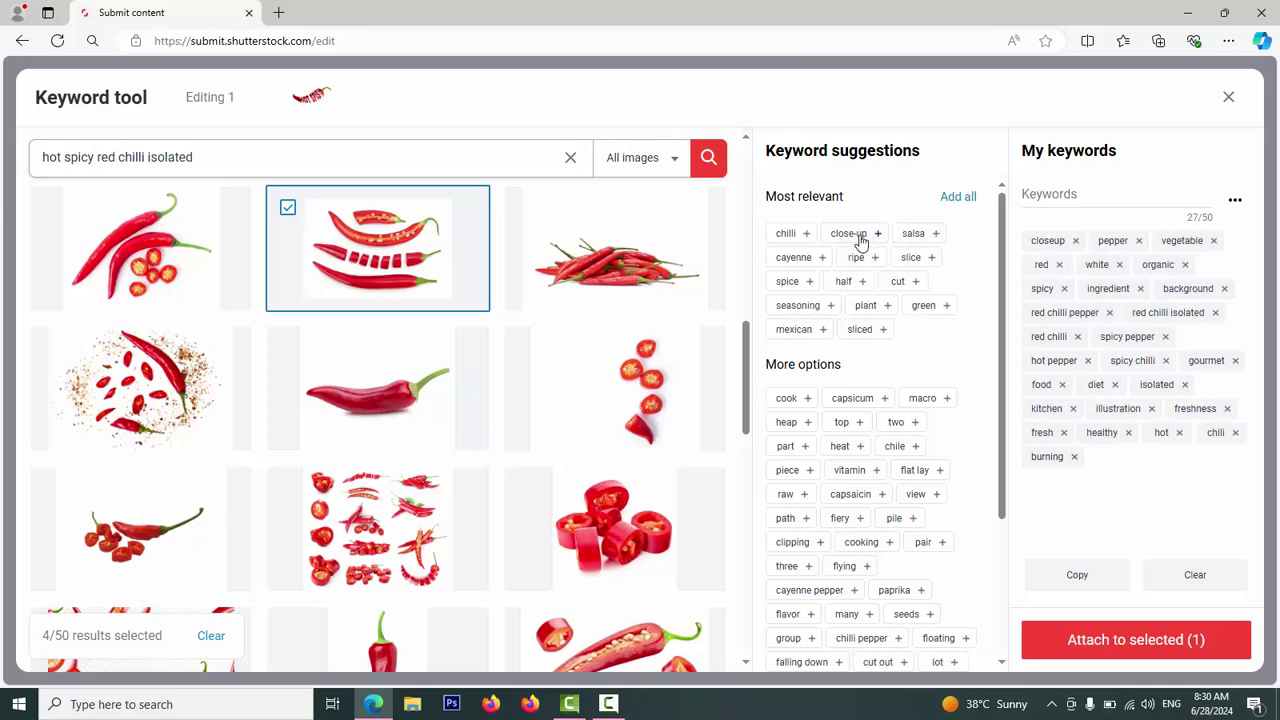
left_click(826, 308)
left_click(790, 305)
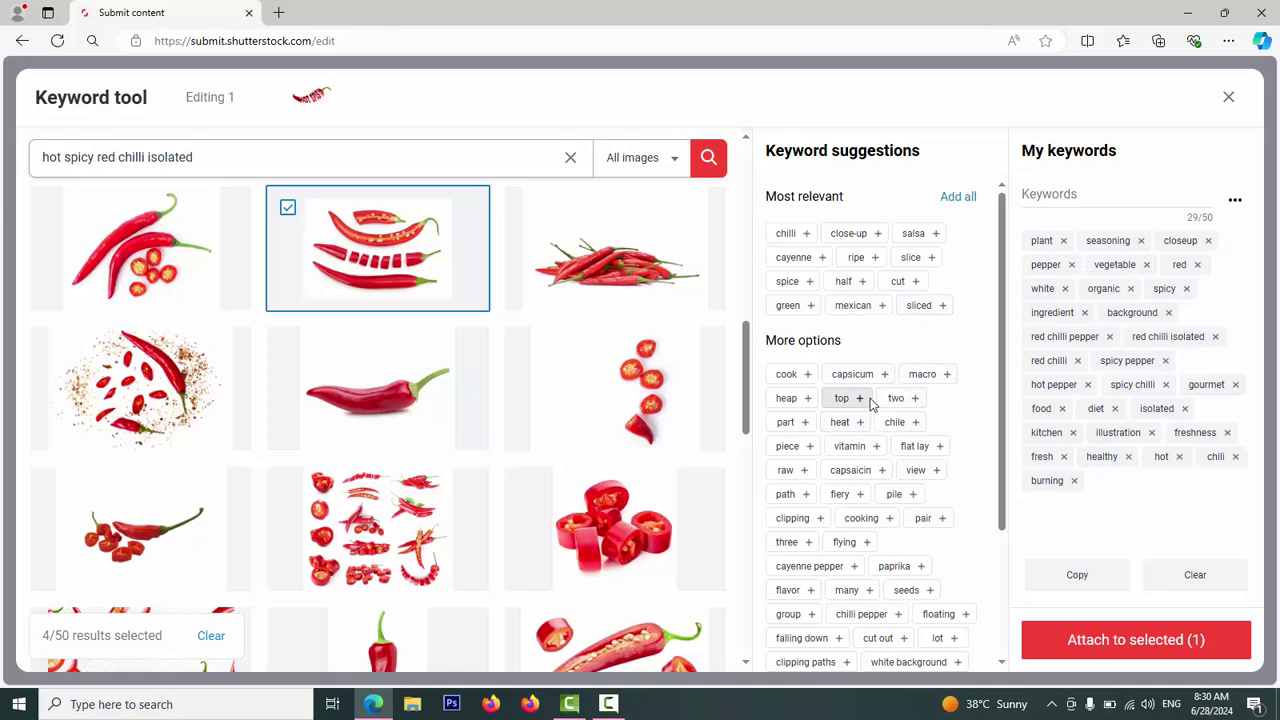
- Add the suggested keywords cook, chile, piece, vitamin and chilli pepper to the keyword list
left_click(800, 378)
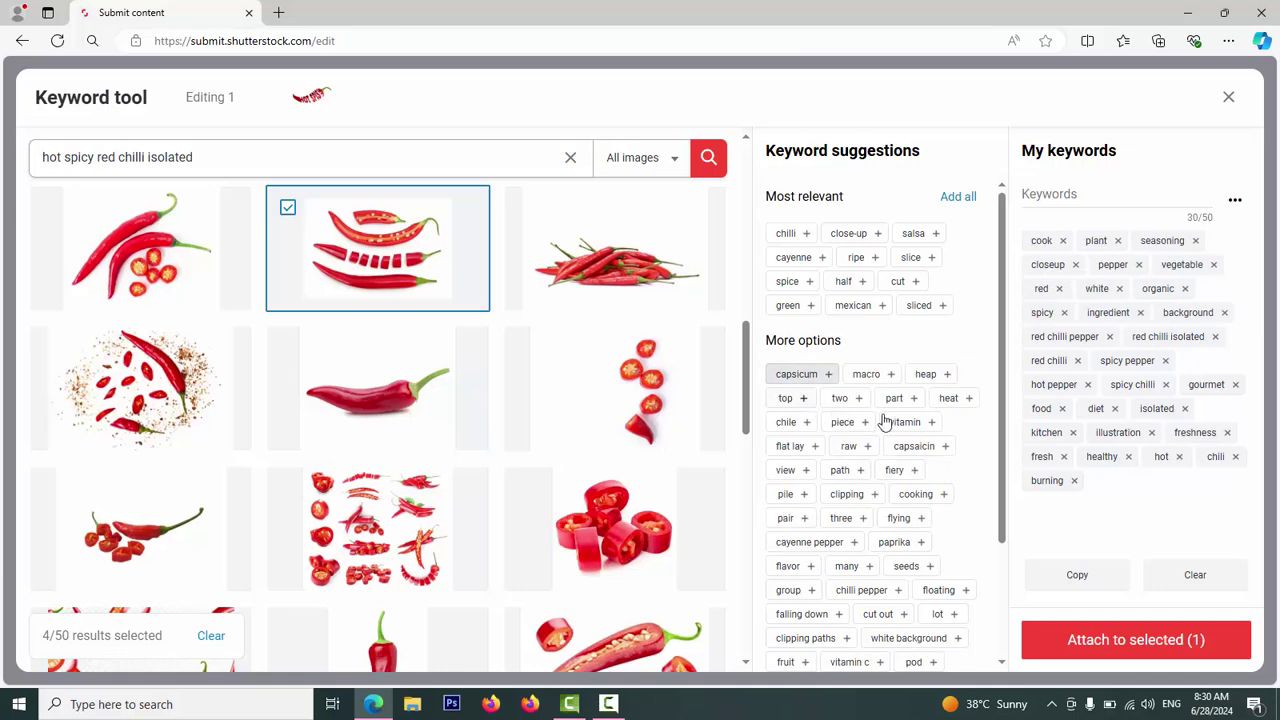
left_click(787, 423)
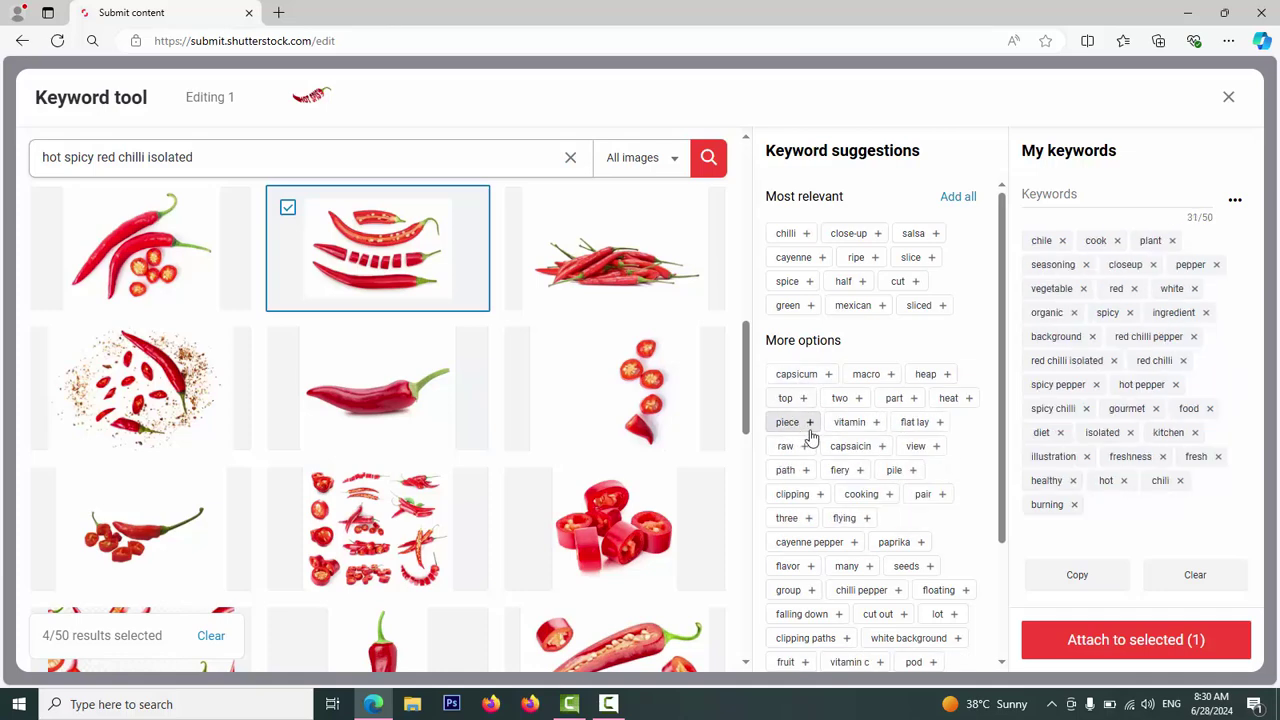
left_click(796, 427)
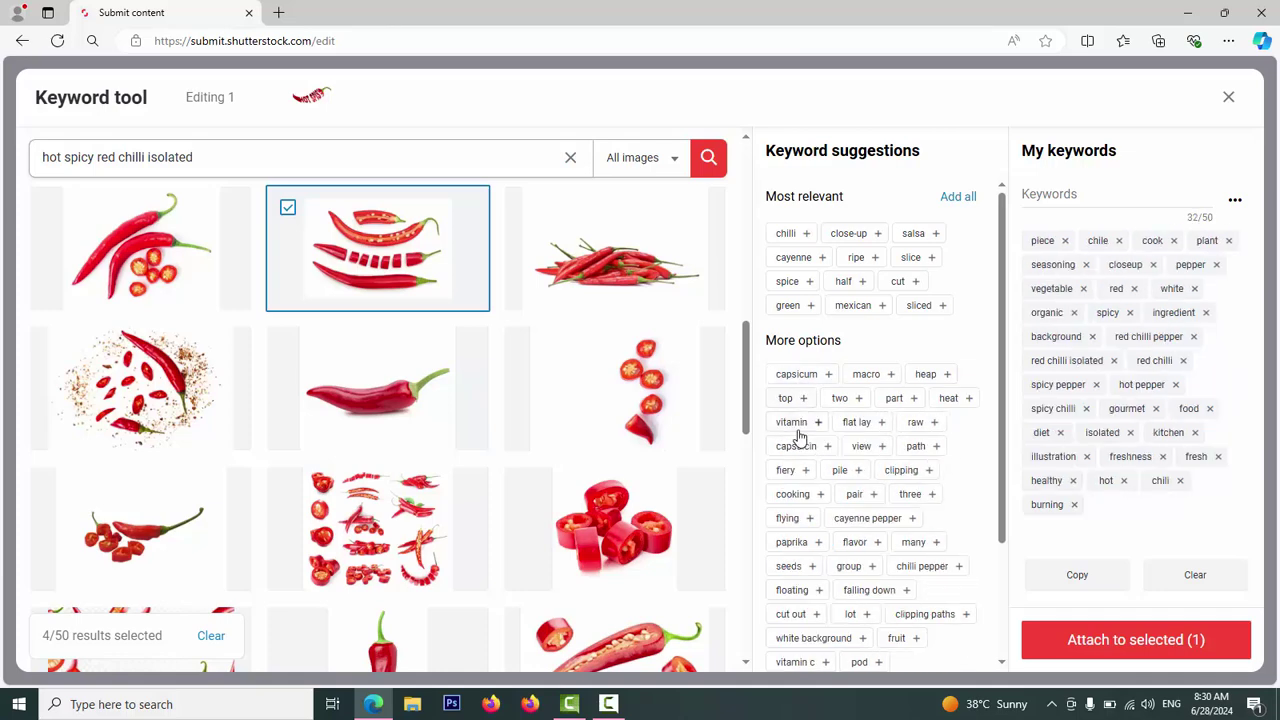
left_click(796, 427)
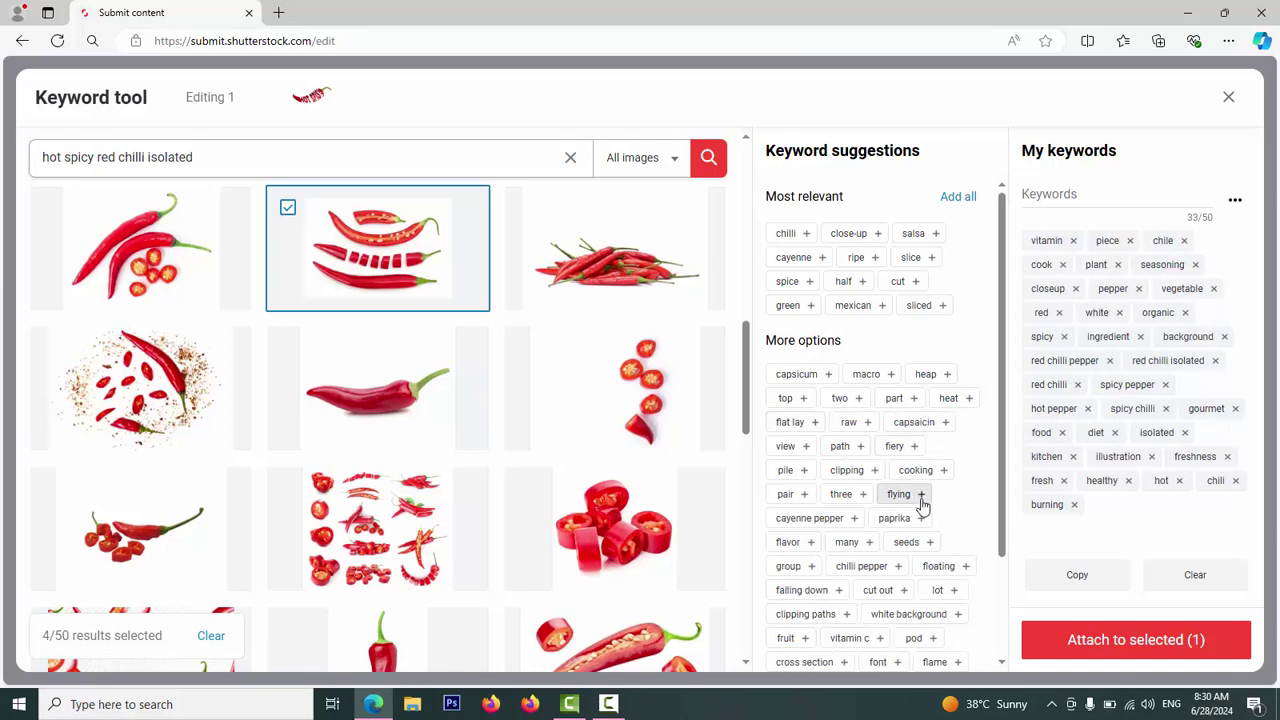
left_click_drag(1001, 443, 980, 534)
left_click(861, 450)
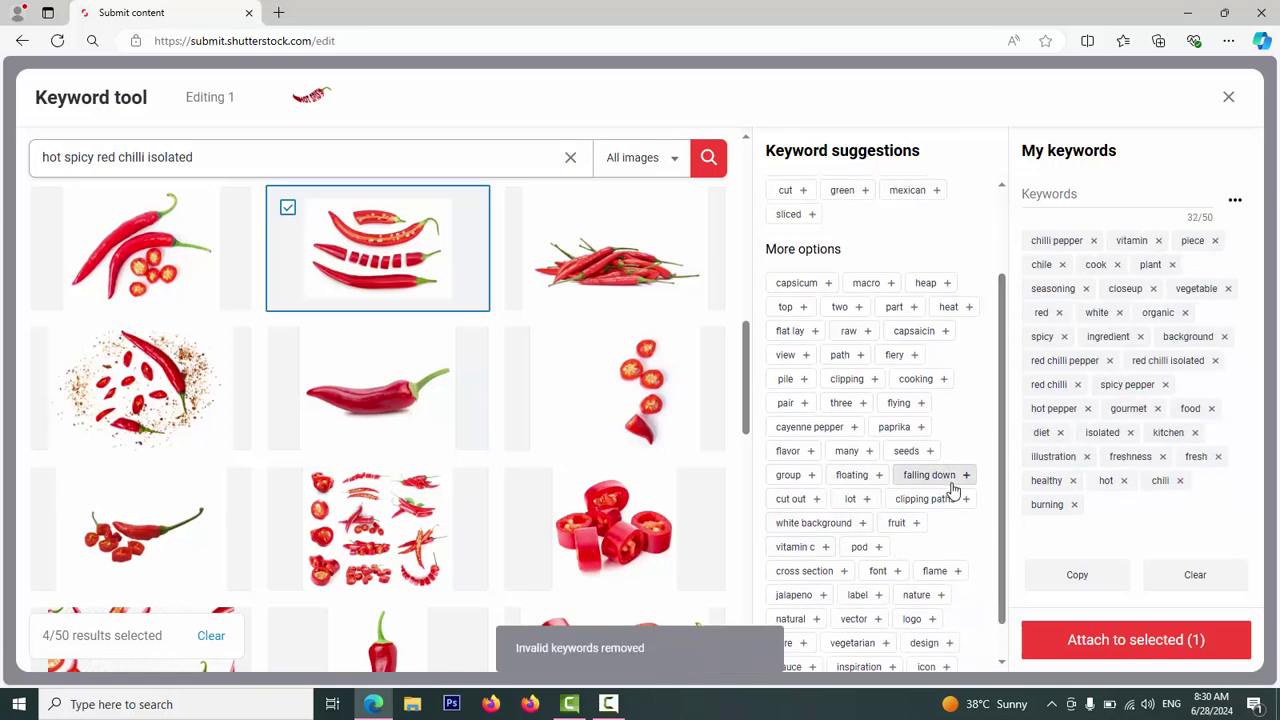
- Add the suggested keywords vitamin c, white background, cooking and heat to the keyword list
left_click_drag(996, 462, 998, 500)
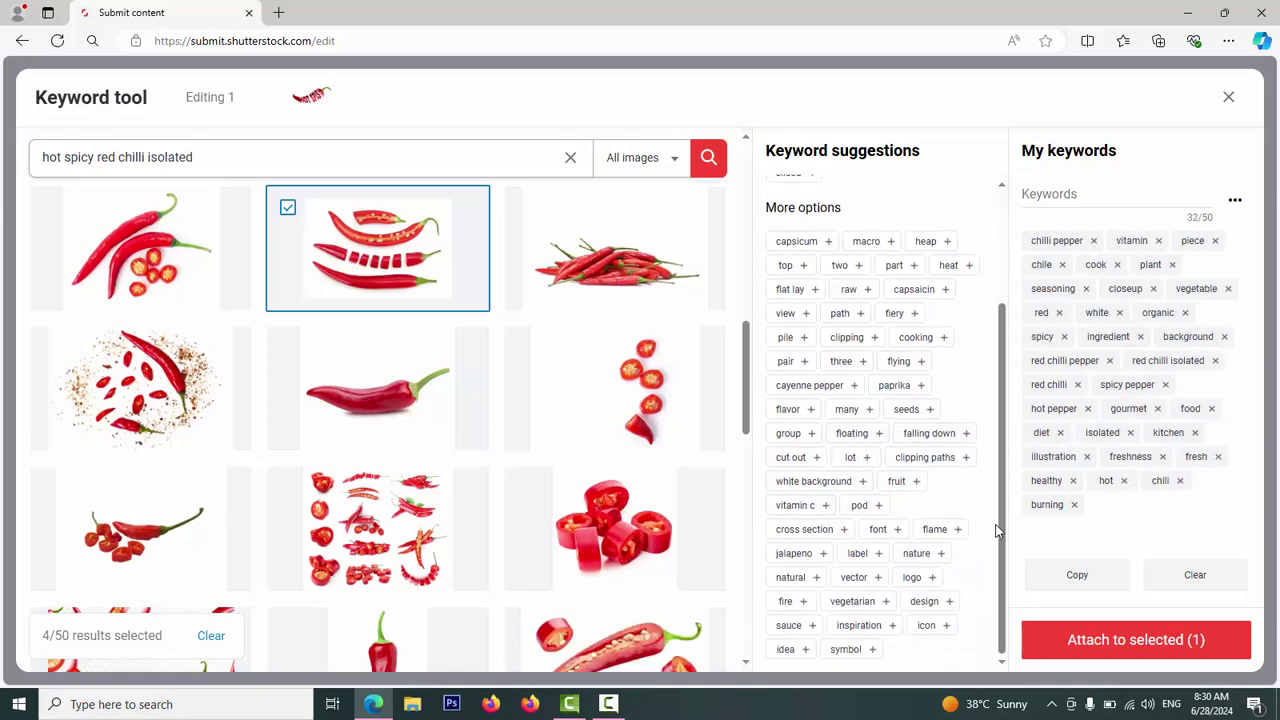
left_click(798, 506)
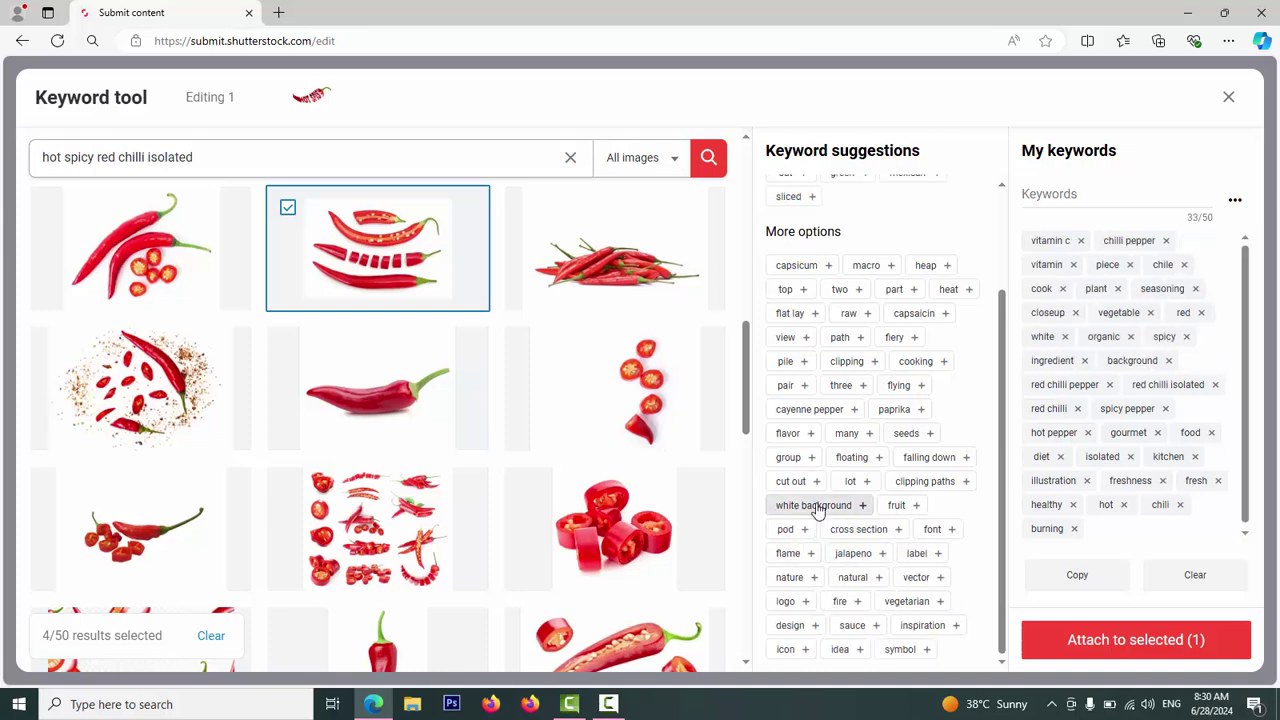
left_click(812, 505)
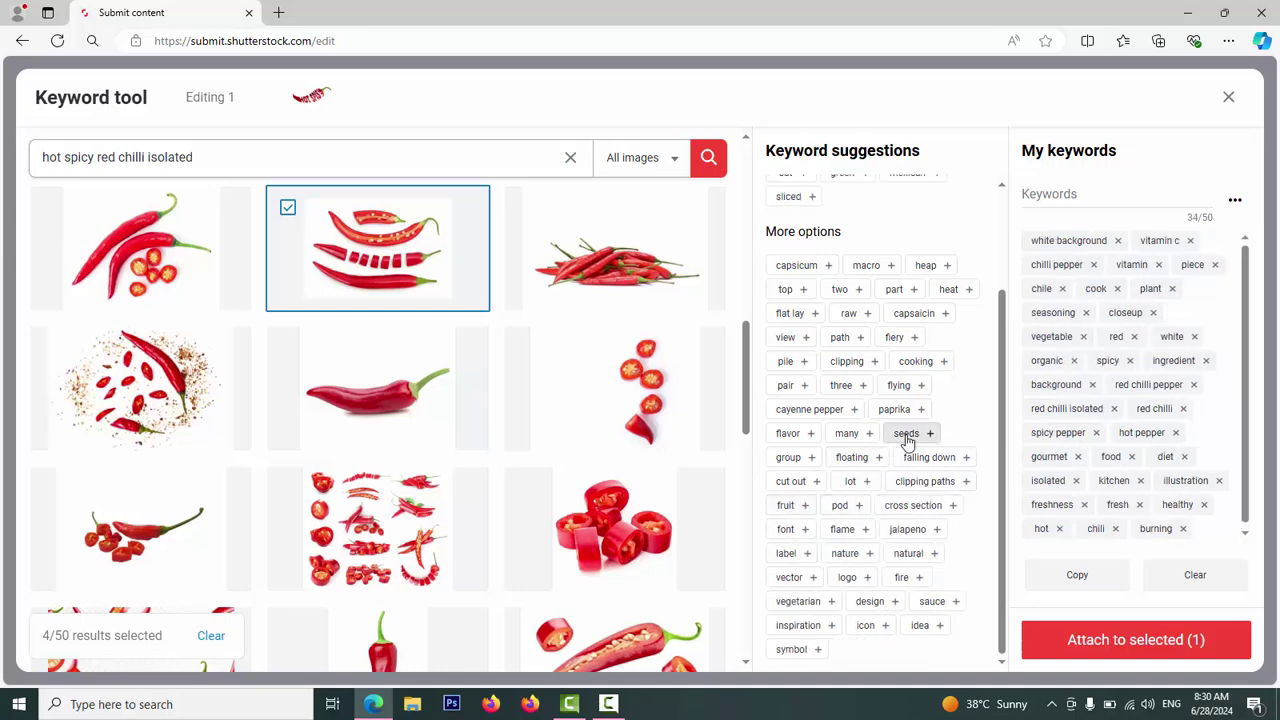
left_click(908, 362)
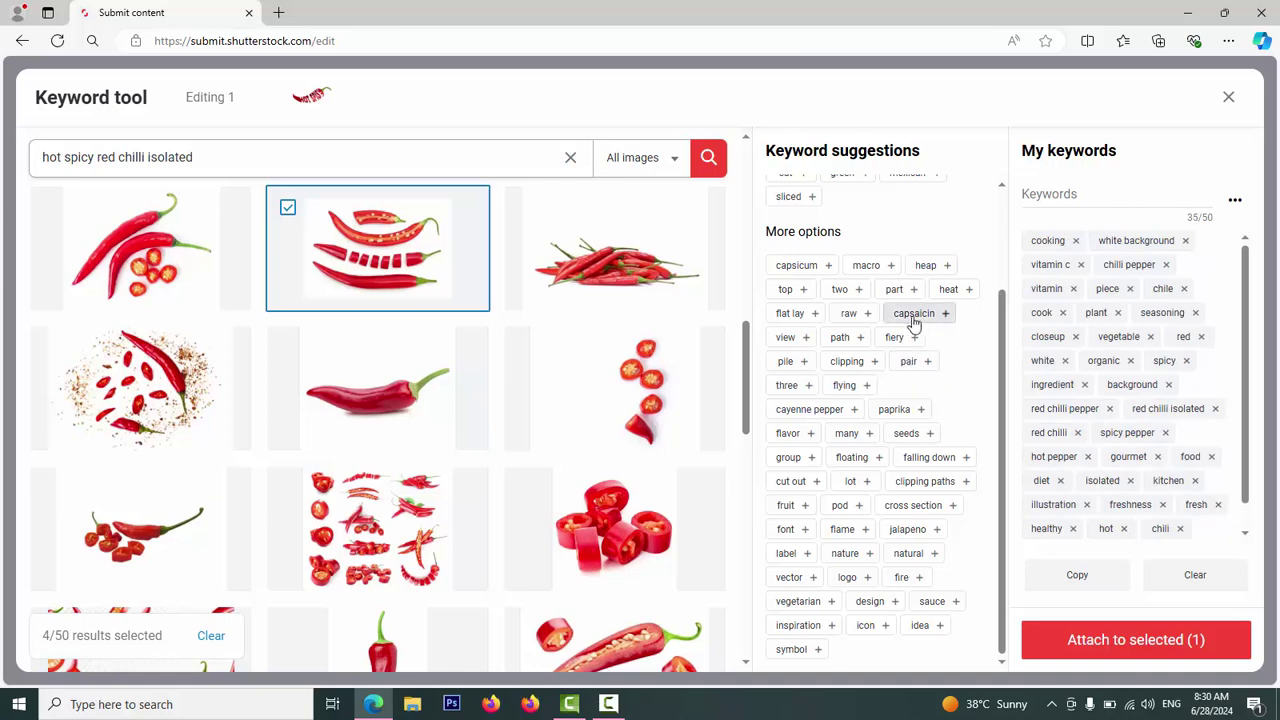
left_click(948, 289)
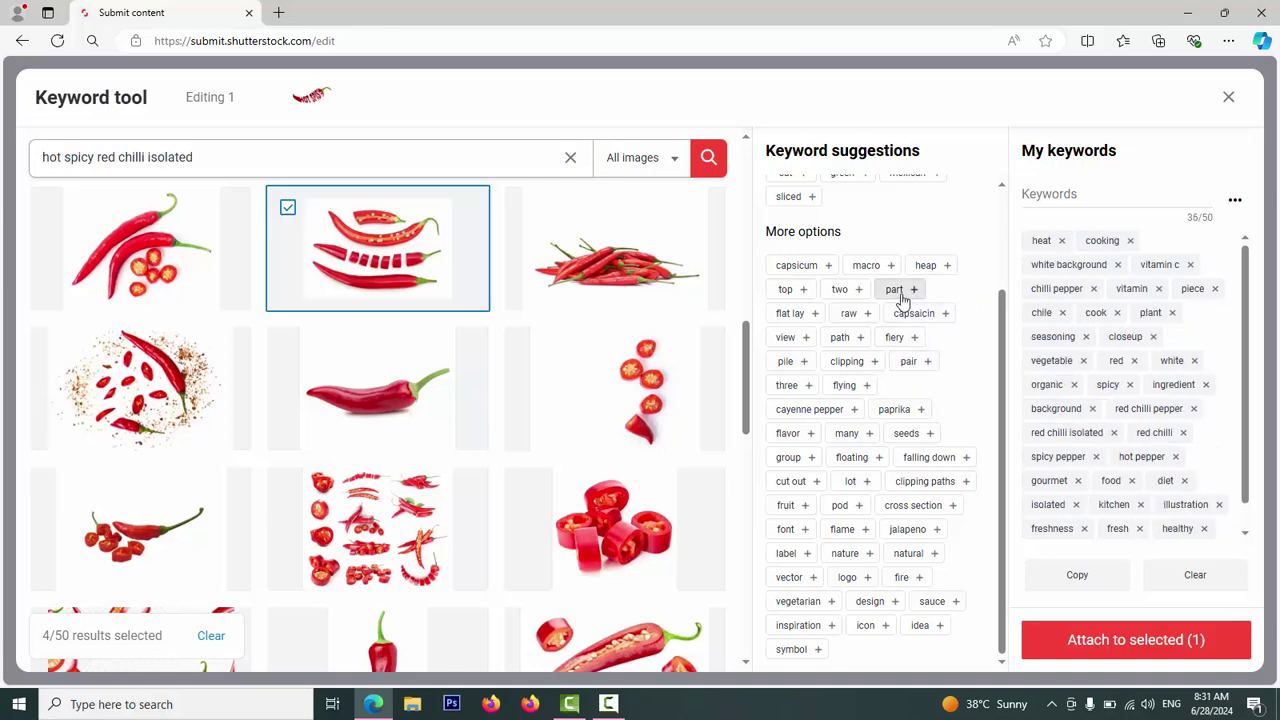
- Add the suggested keywords icon, inspiration, vegetarian, design, logo, nature and label to the keyword list
left_click(863, 627)
left_click(805, 651)
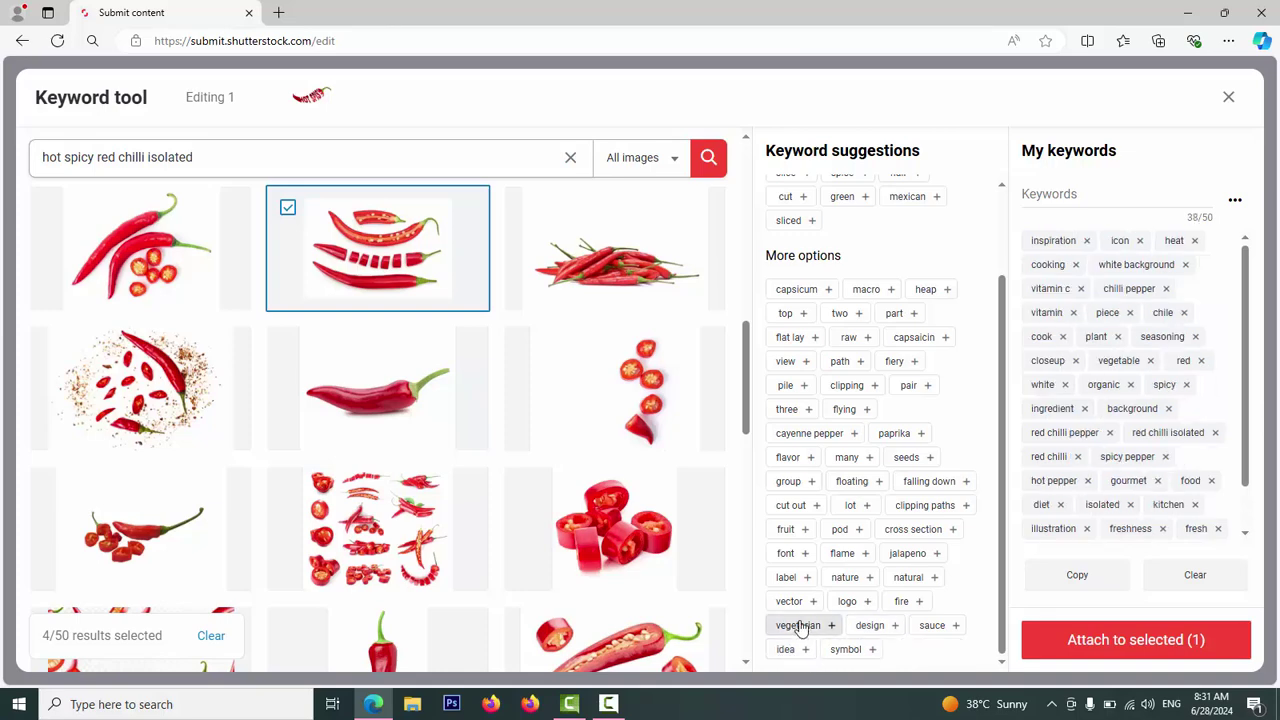
left_click(798, 625)
left_click(792, 626)
left_click(847, 625)
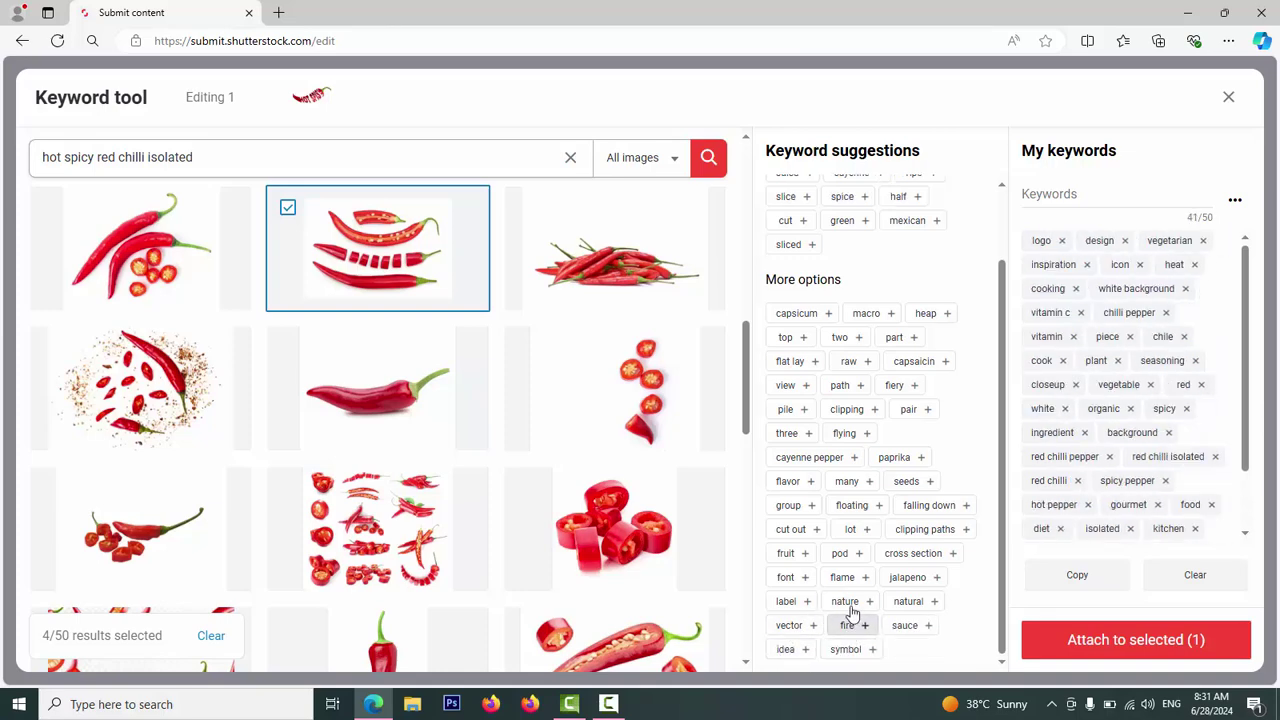
left_click(846, 603)
left_click(798, 612)
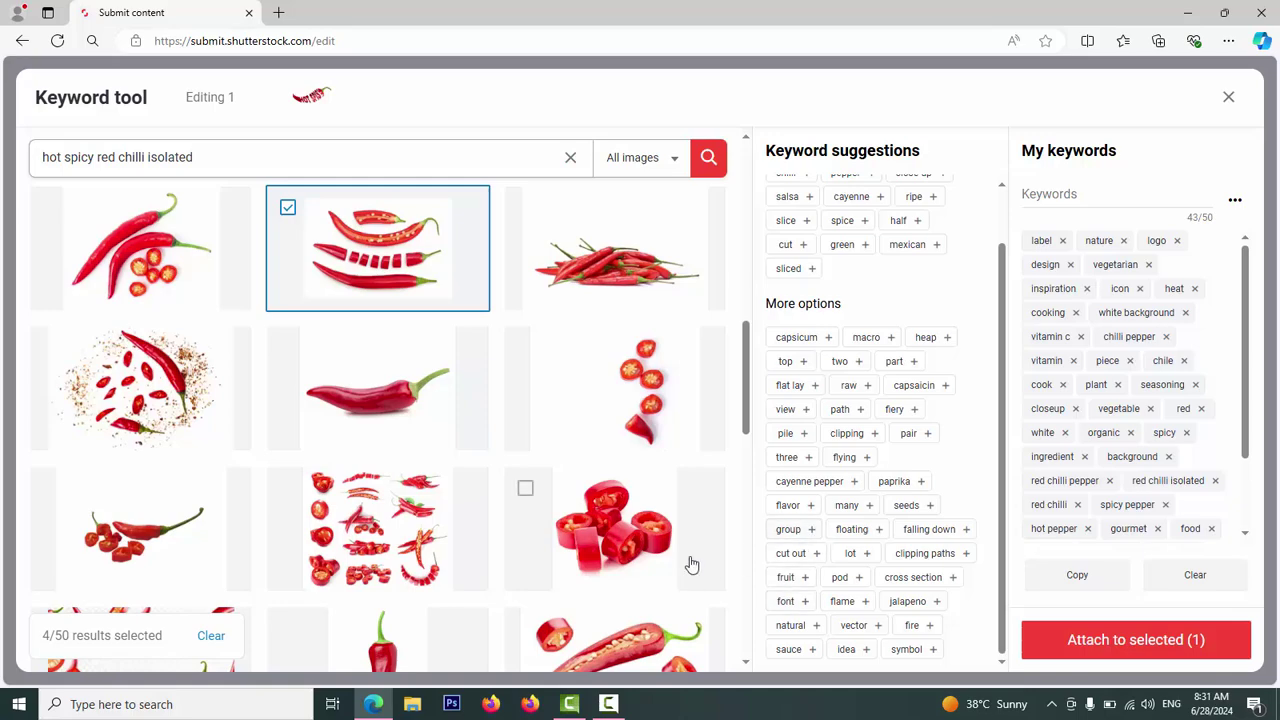
- Select three more search results as keyword sources: the crossed chillies, the sliced chillies with leaves and the flame spice-level icons
scroll(728, 519, "down", 5)
scroll(728, 519, "down", 5)
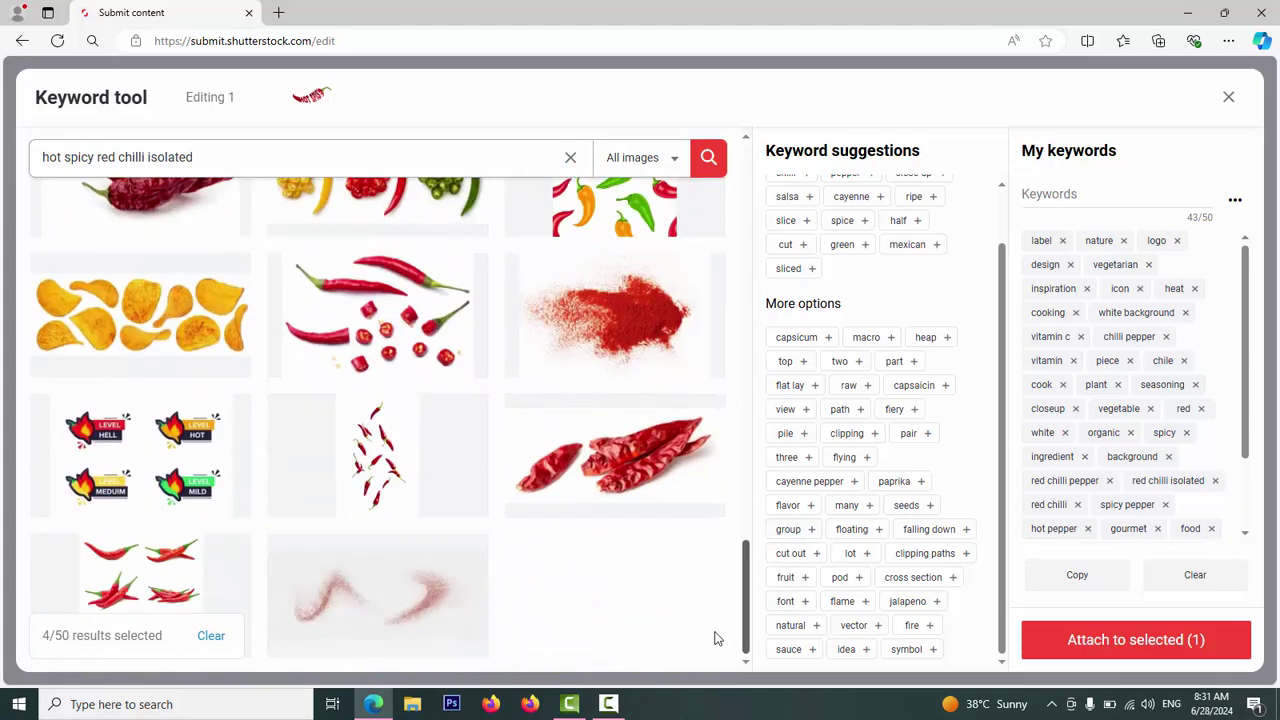
scroll(401, 412, "up", 15)
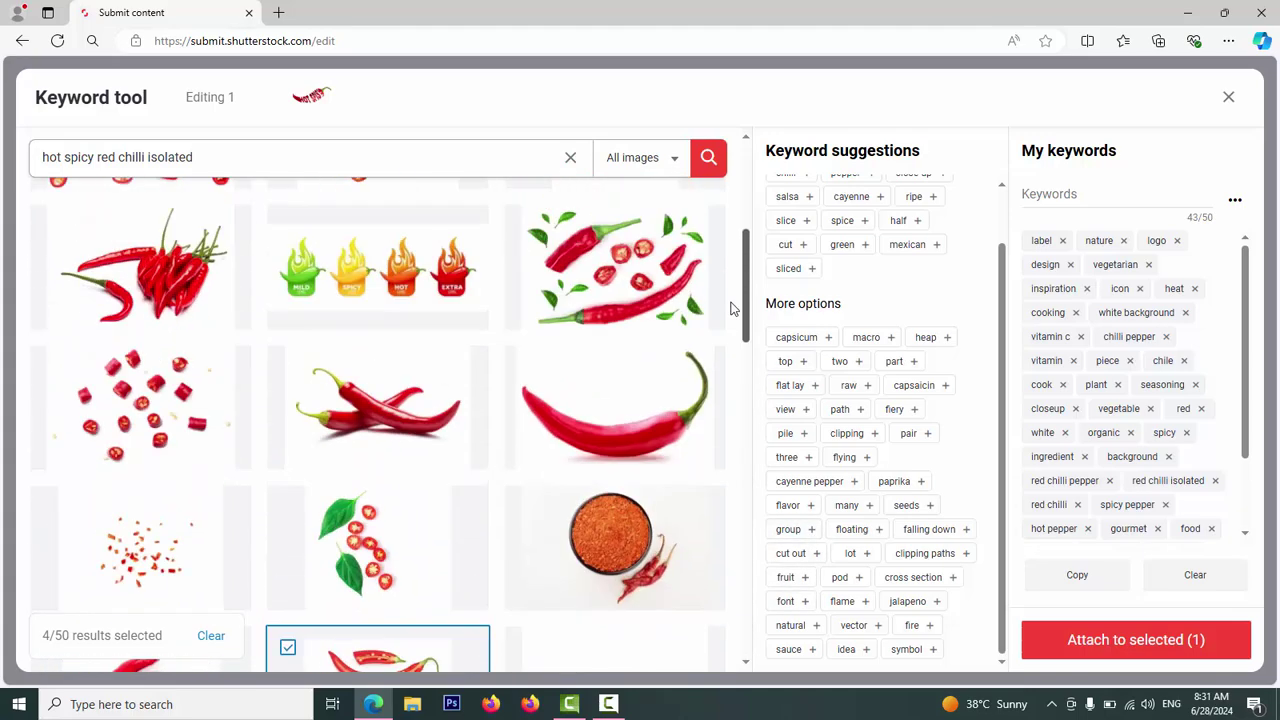
left_click(401, 412)
left_click(648, 352)
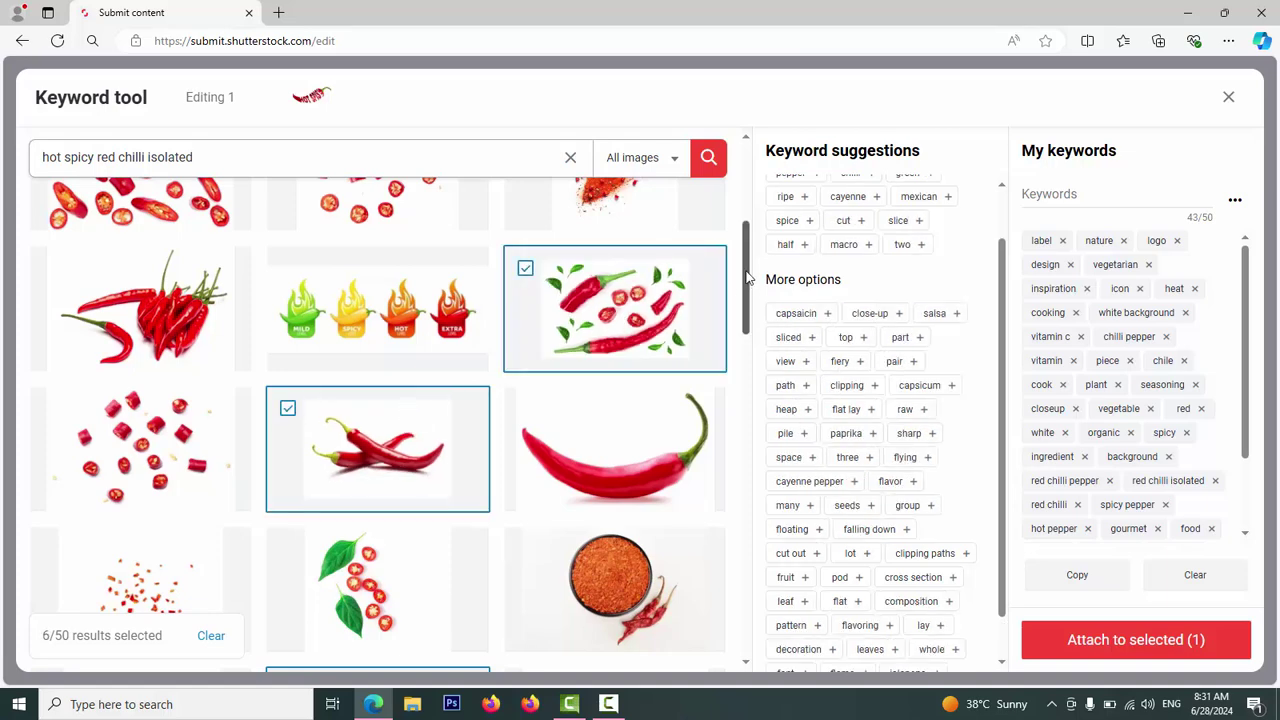
scroll(735, 270, "up", 2)
left_click(390, 466)
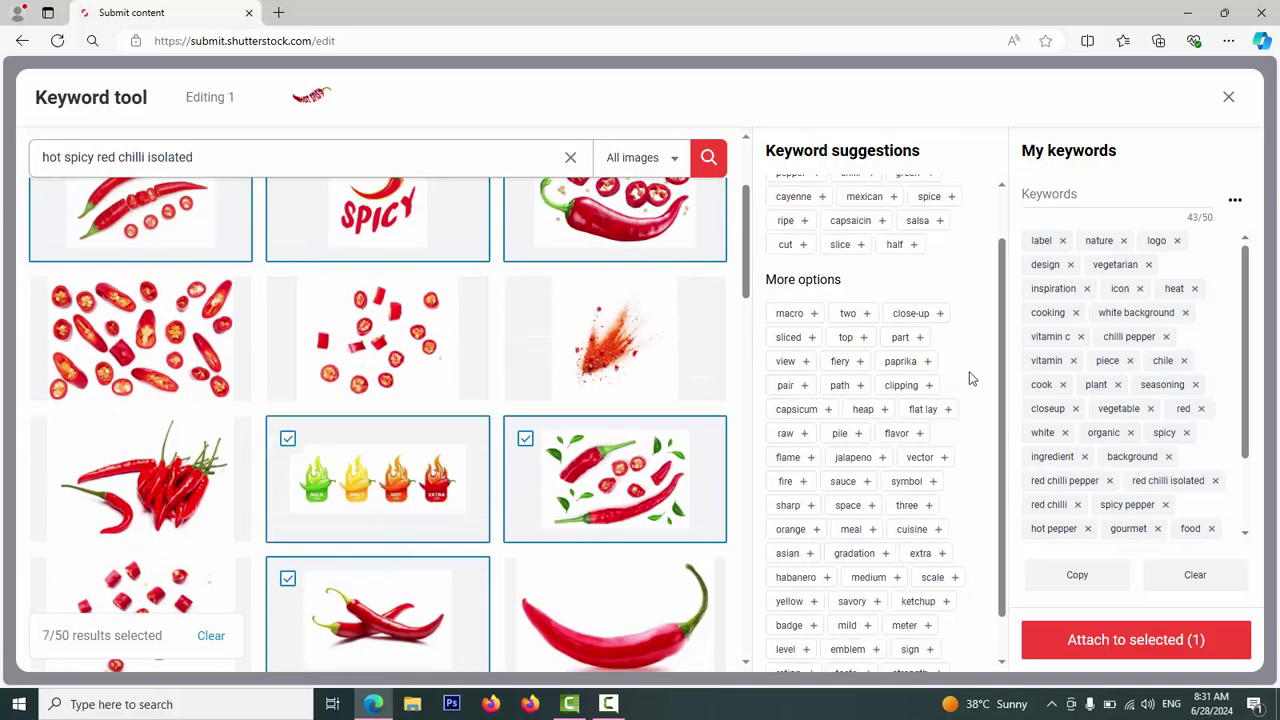
- Add the suggested keywords sliced, ripe, salsa and flat lay to the keyword list
left_click(805, 337)
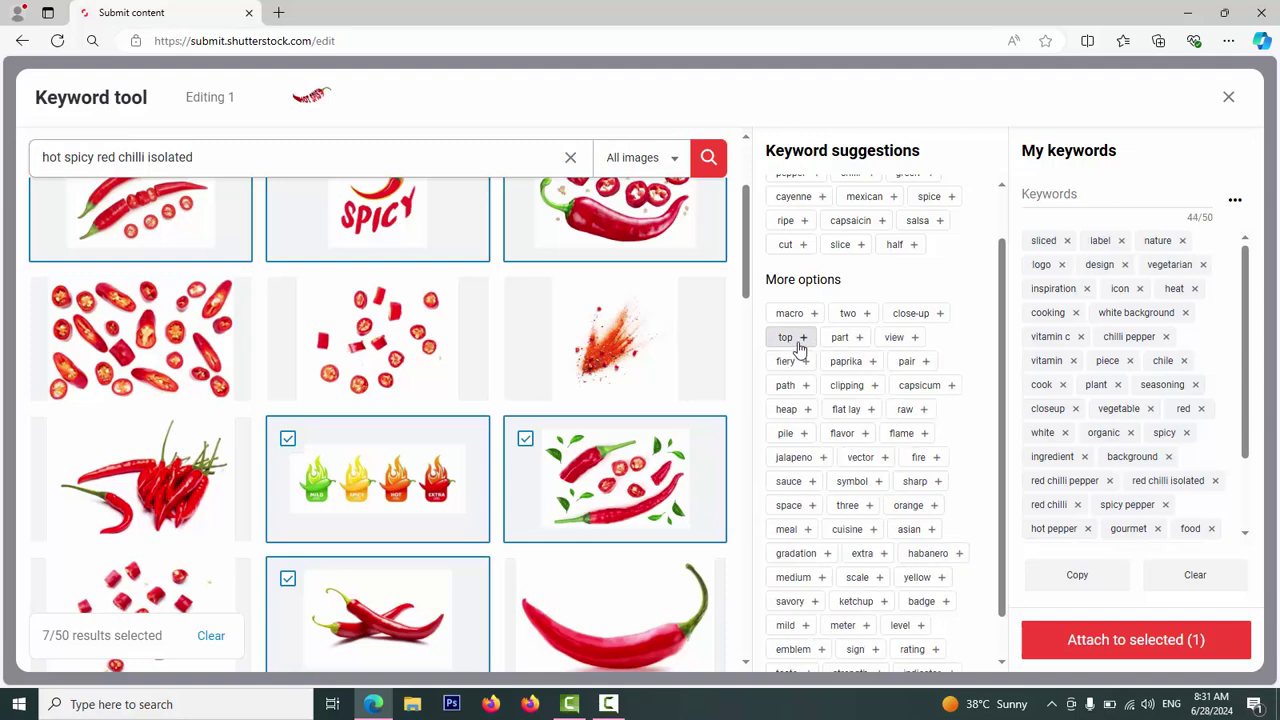
left_click(802, 220)
left_click(878, 220)
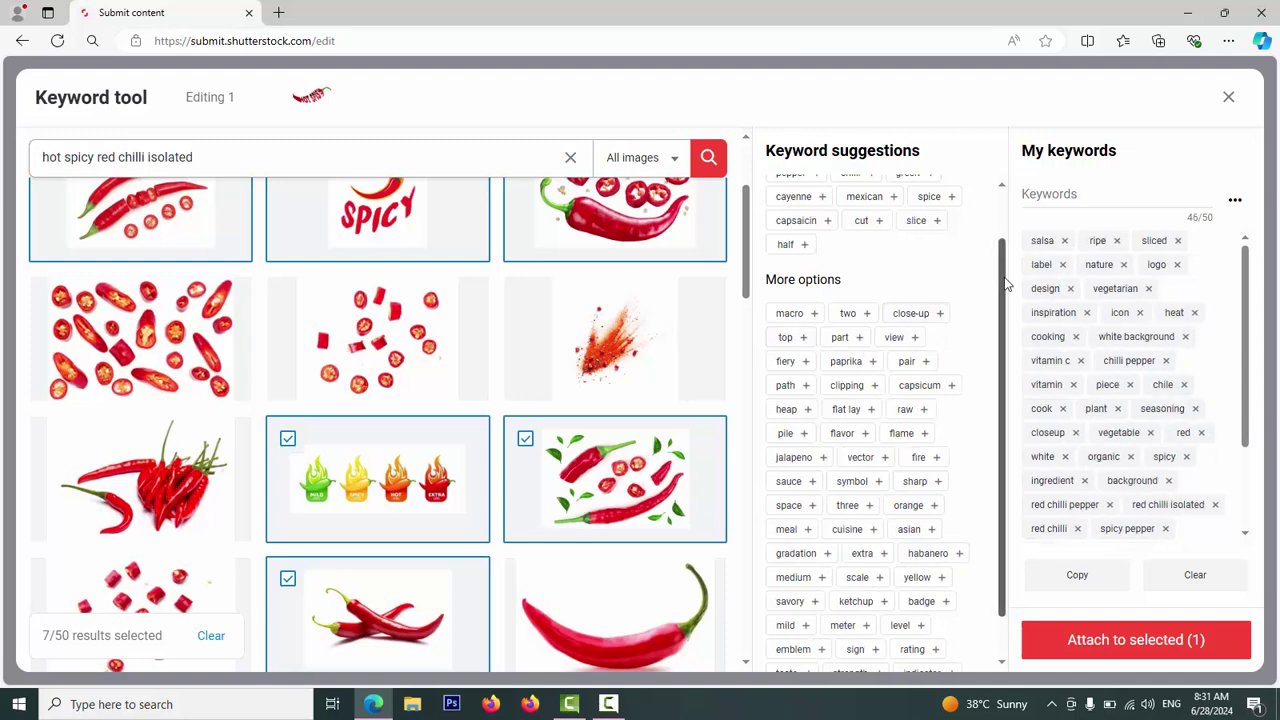
scroll(1005, 232, "up", 1)
scroll(1000, 260, "down", 2)
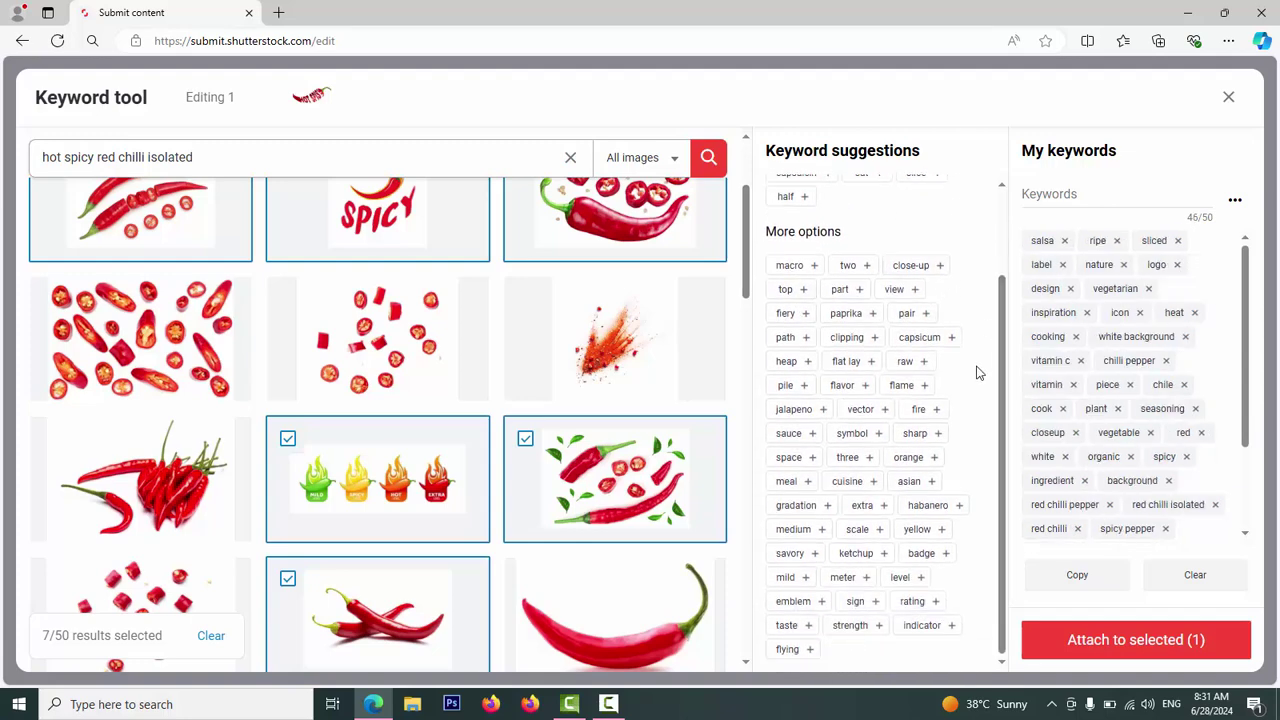
left_click(846, 361)
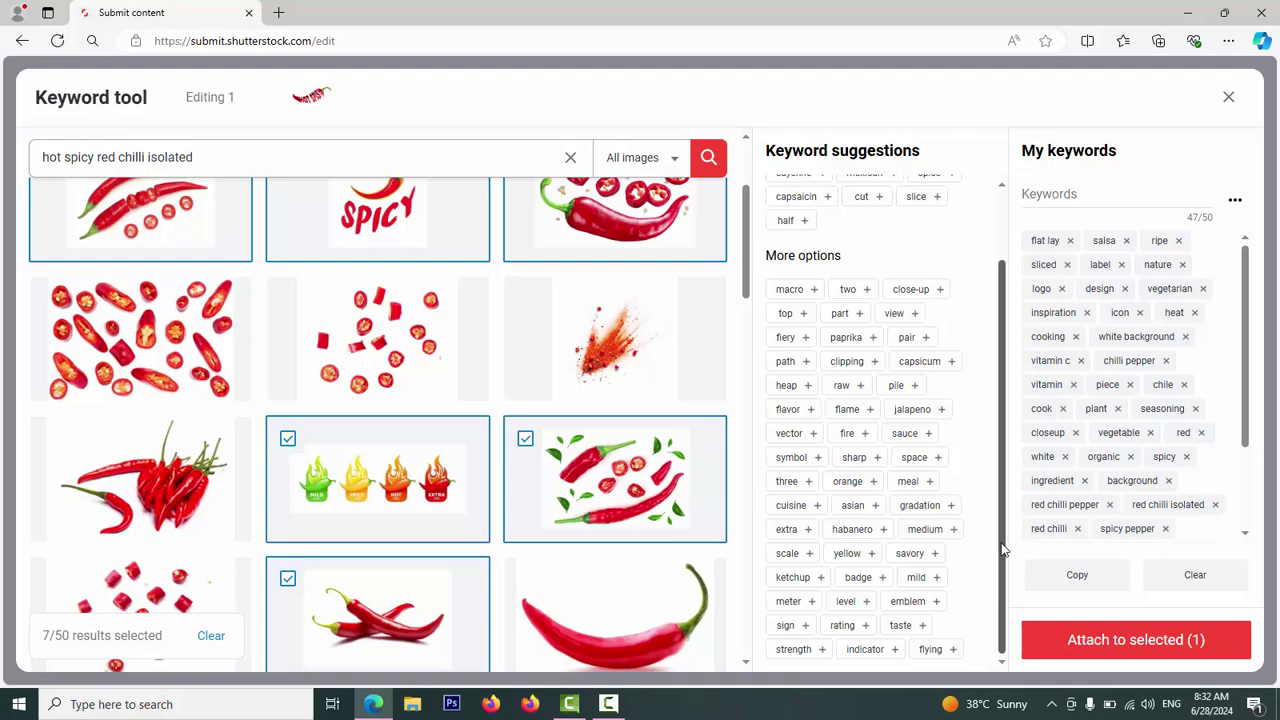
- Add the suggested keywords taste, symbol and view, and attach the complete keyword list to the selected image
left_click(920, 625)
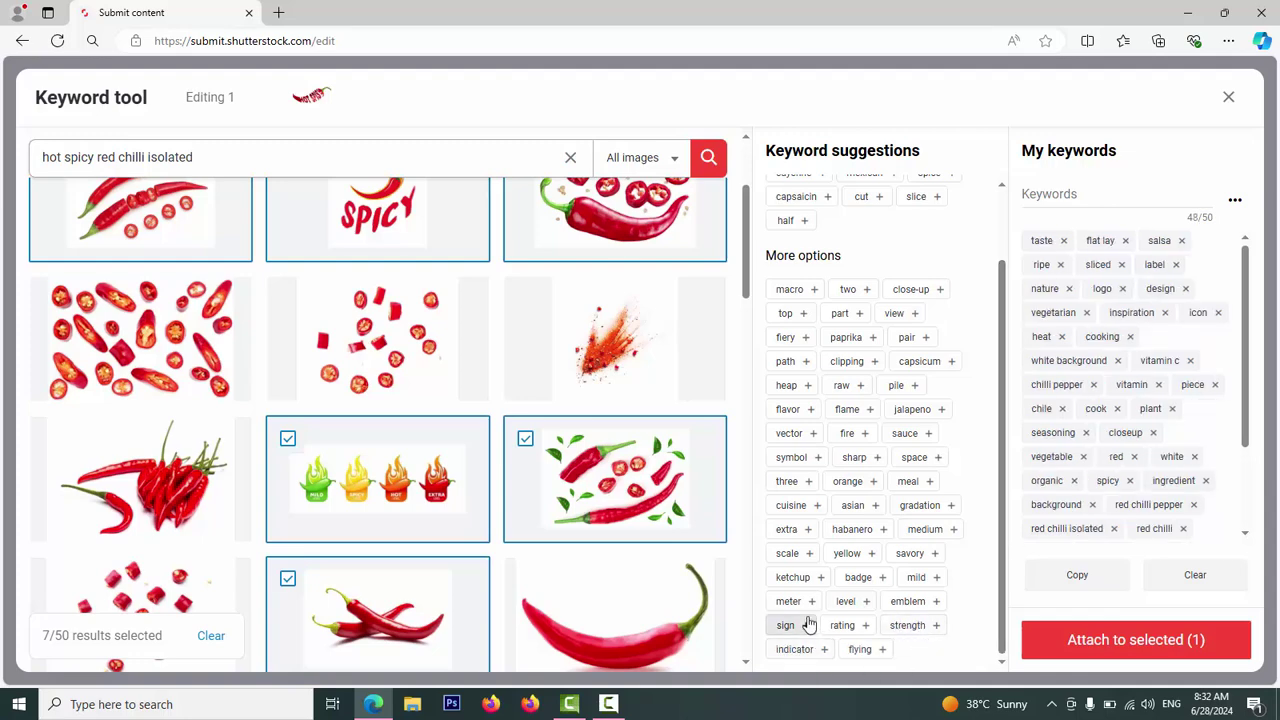
left_click(793, 455)
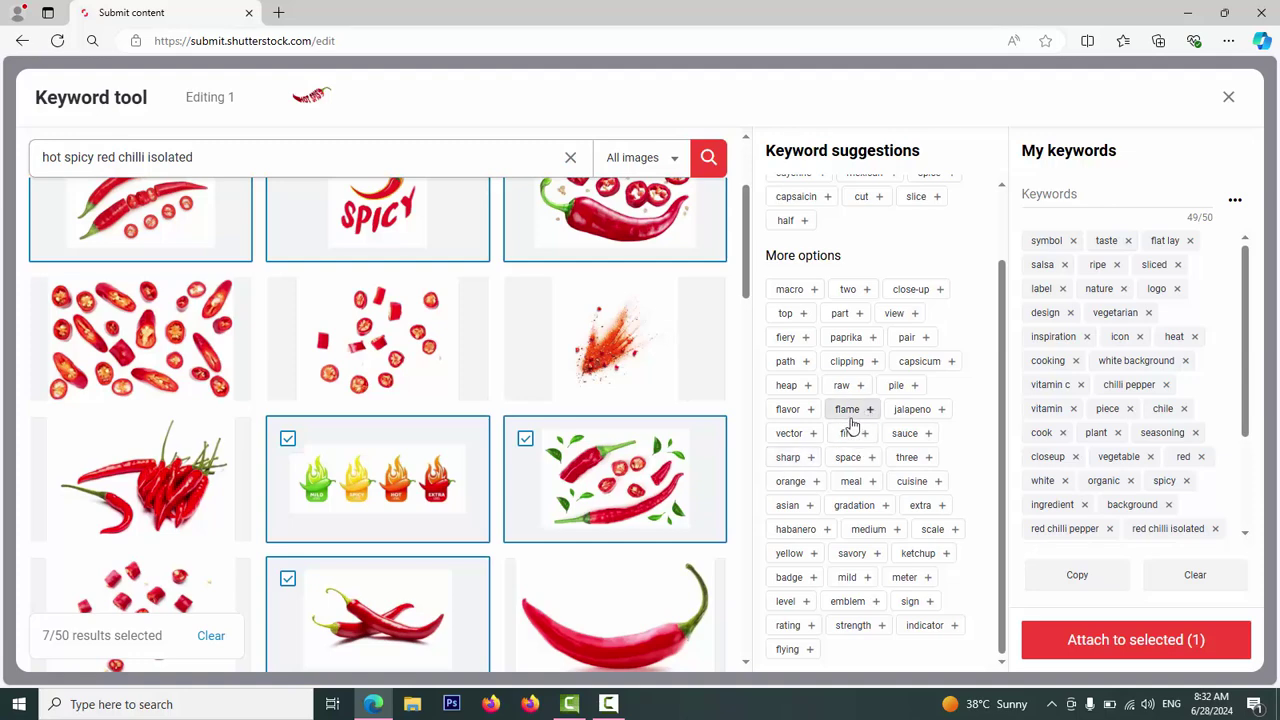
left_click(900, 318)
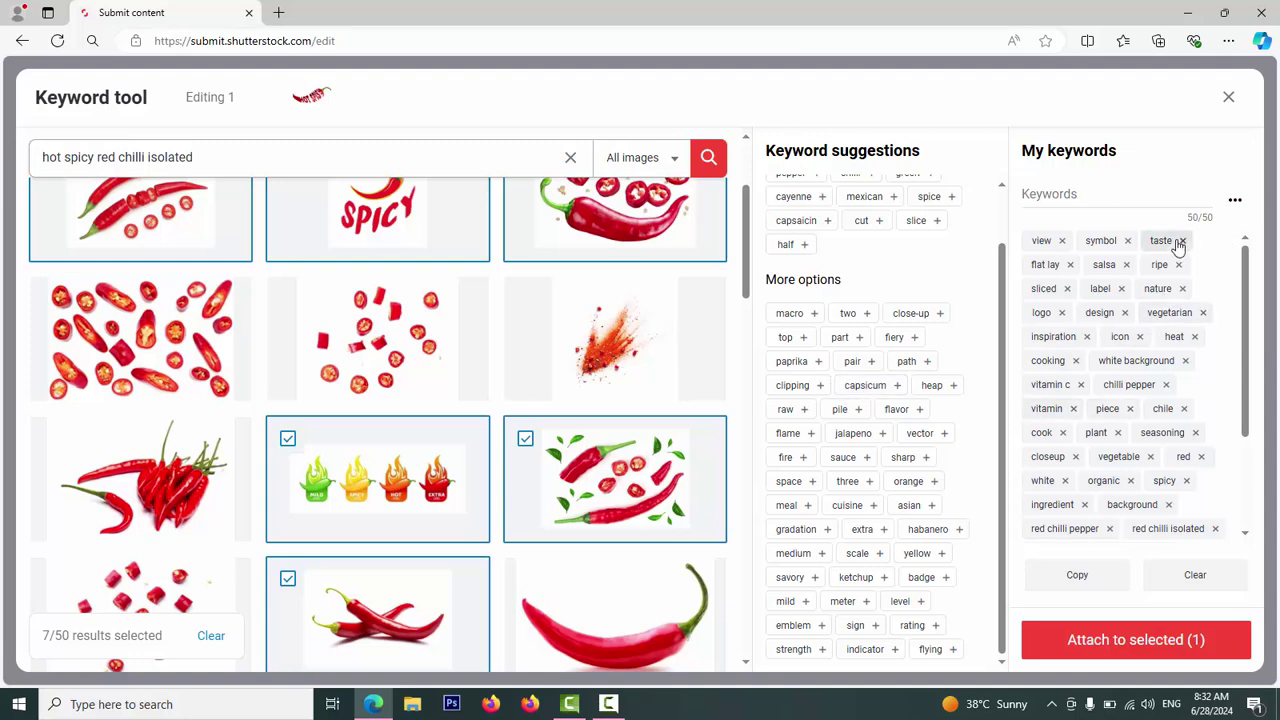
left_click(1110, 648)
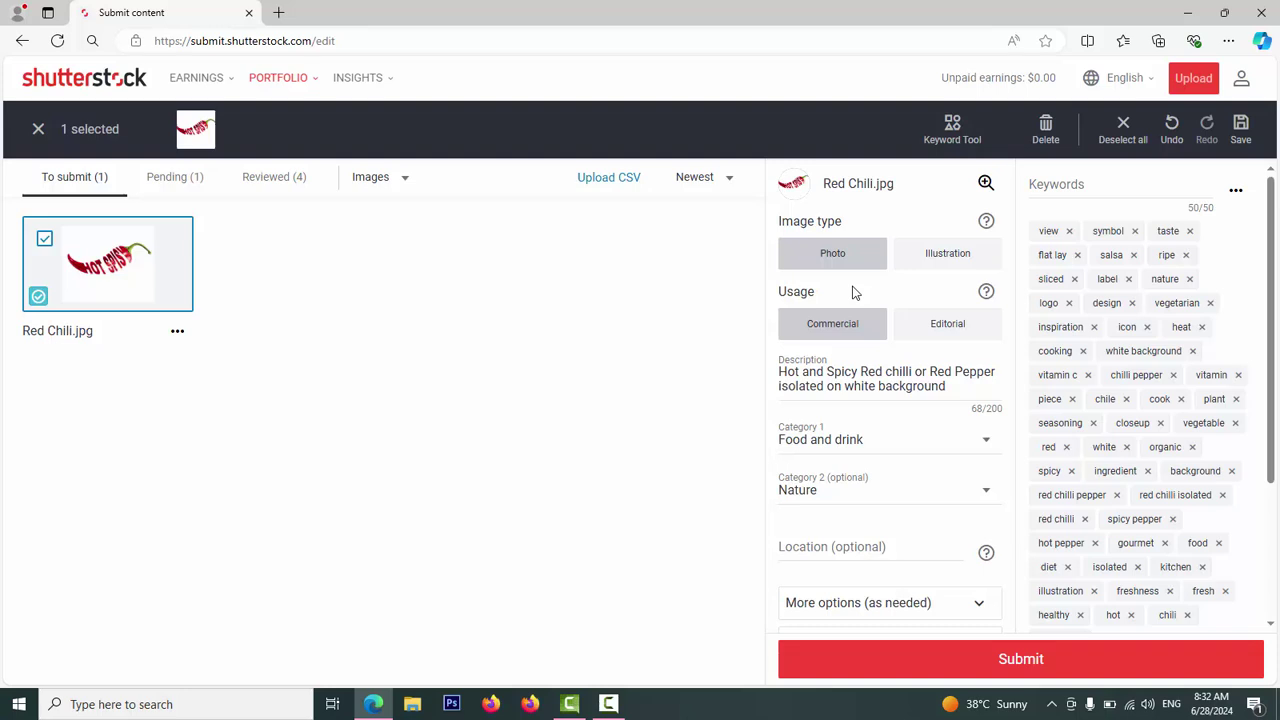
- Set the image type of Red Chili.jpg to Illustration, leave the location empty and submit the image
left_click(937, 257)
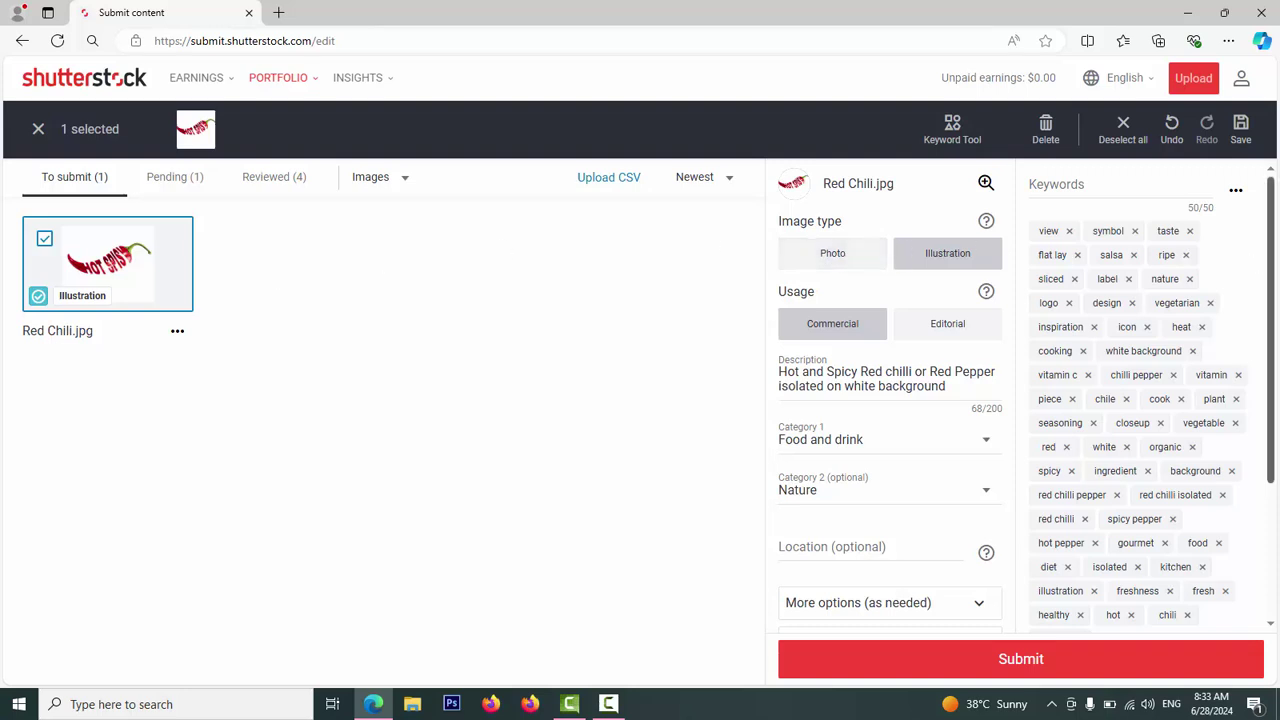
scroll(1268, 262, "down", 2)
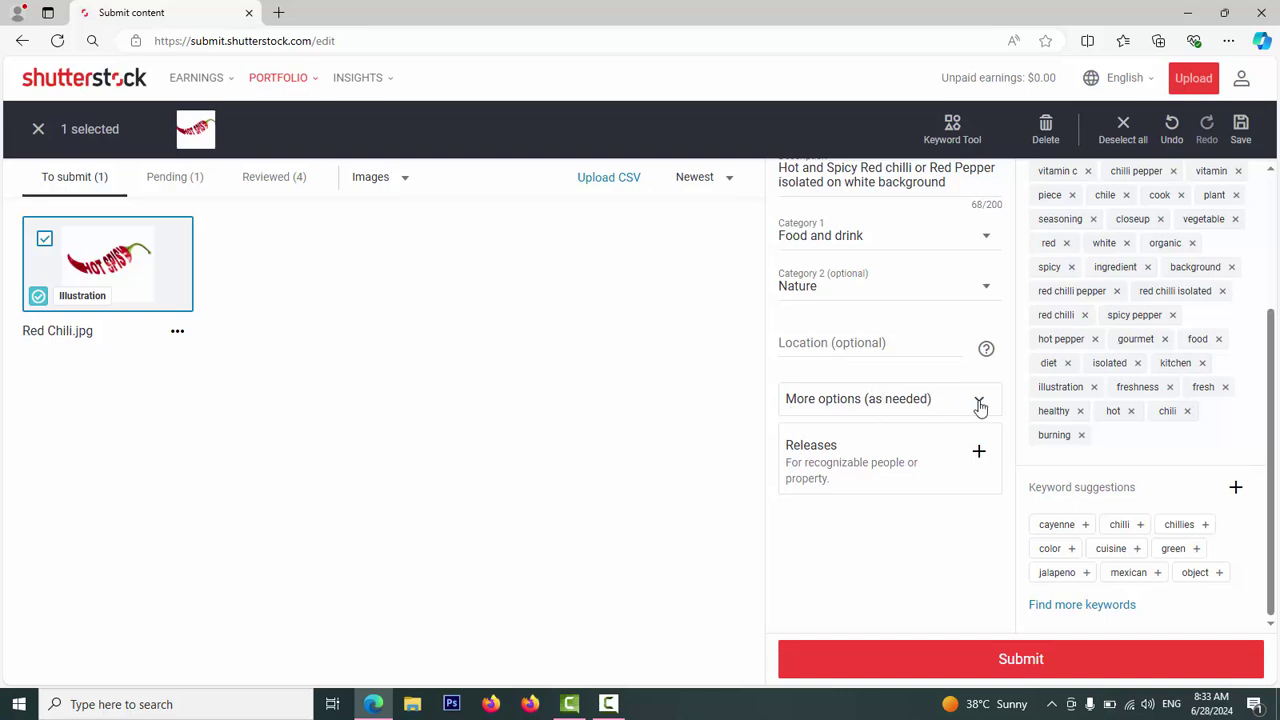
left_click(885, 345)
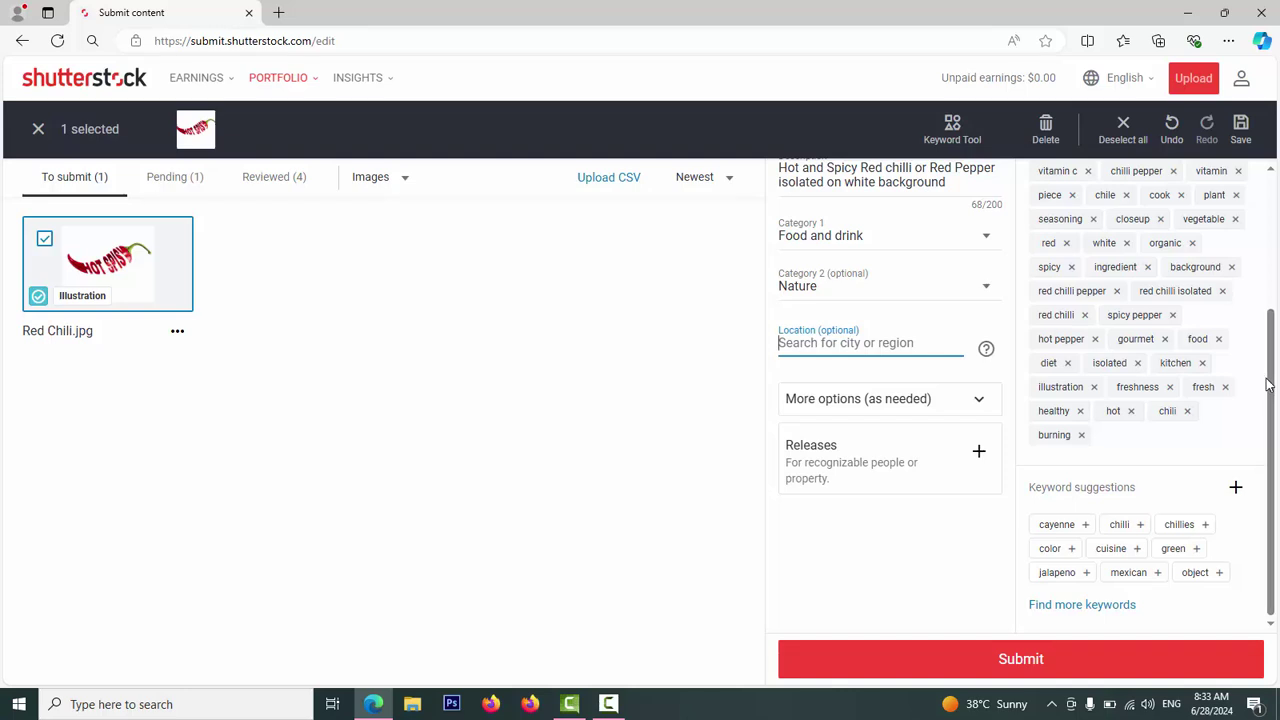
left_click_drag(1272, 385, 1277, 210)
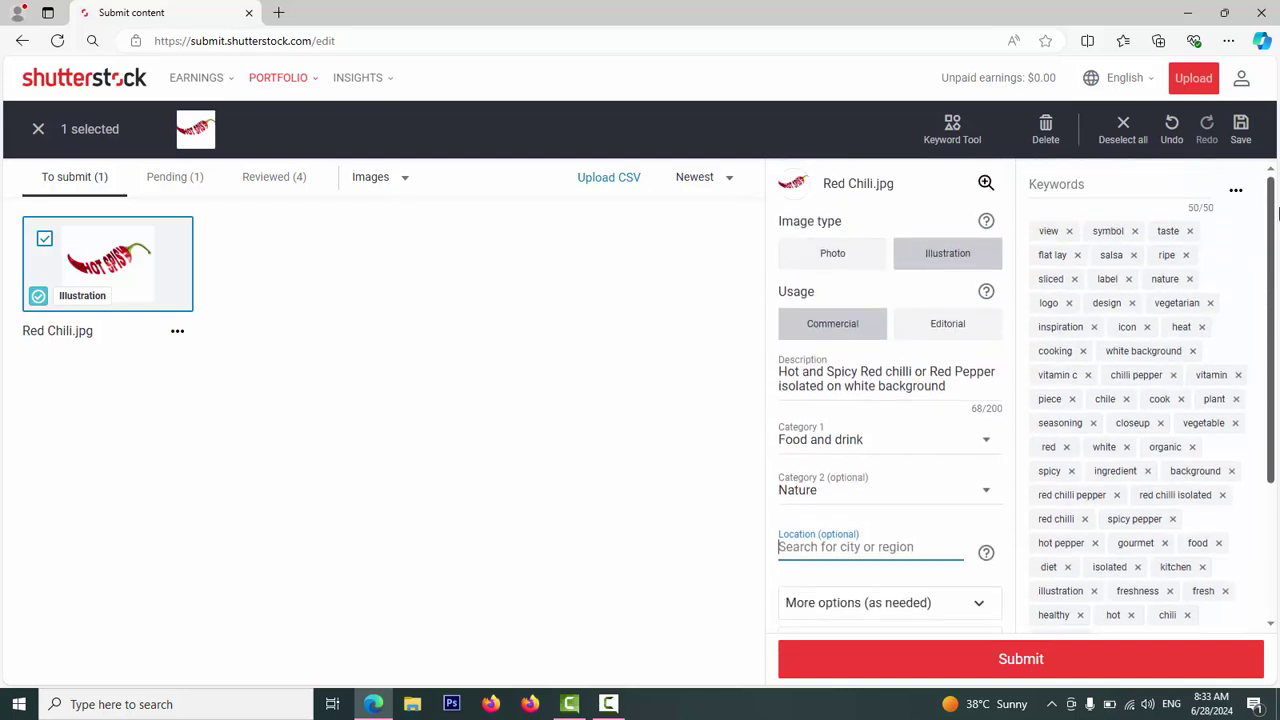
left_click(1011, 664)
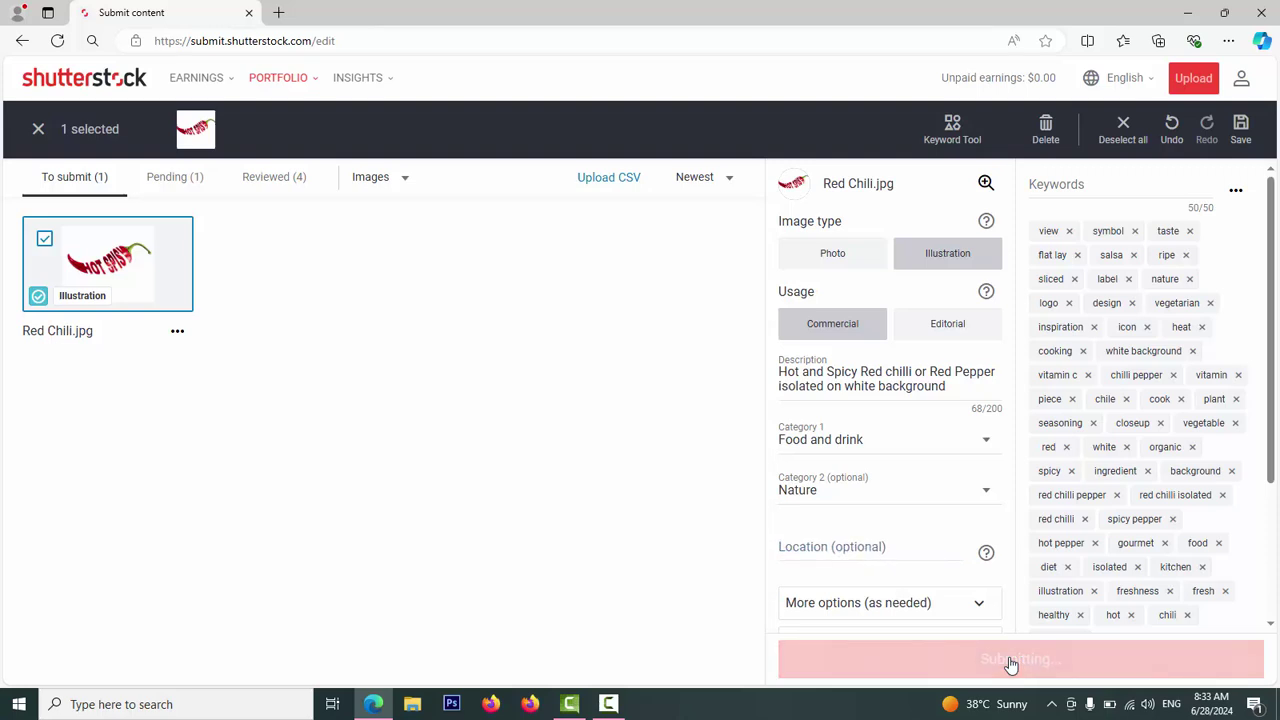